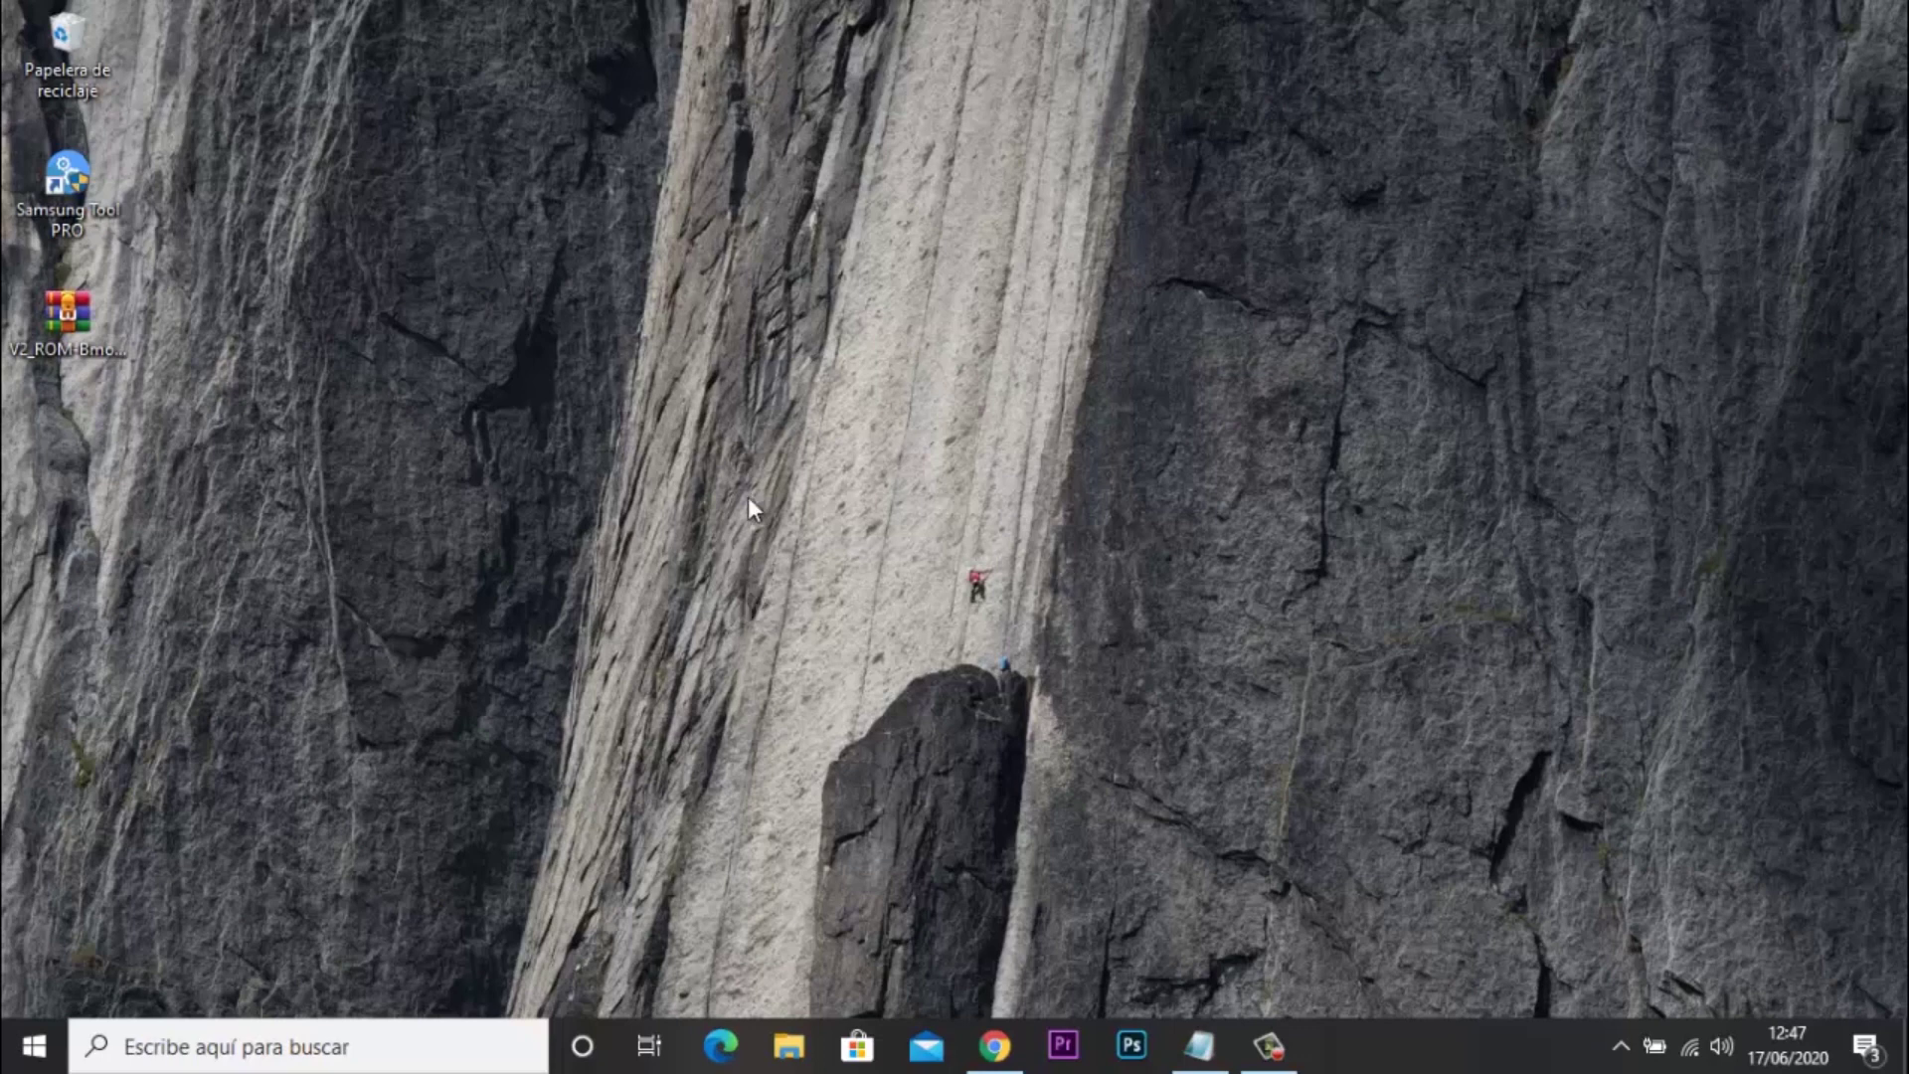
pyautogui.rightClick(883, 382)
pyautogui.click(950, 461)
pyautogui.rightClick(685, 374)
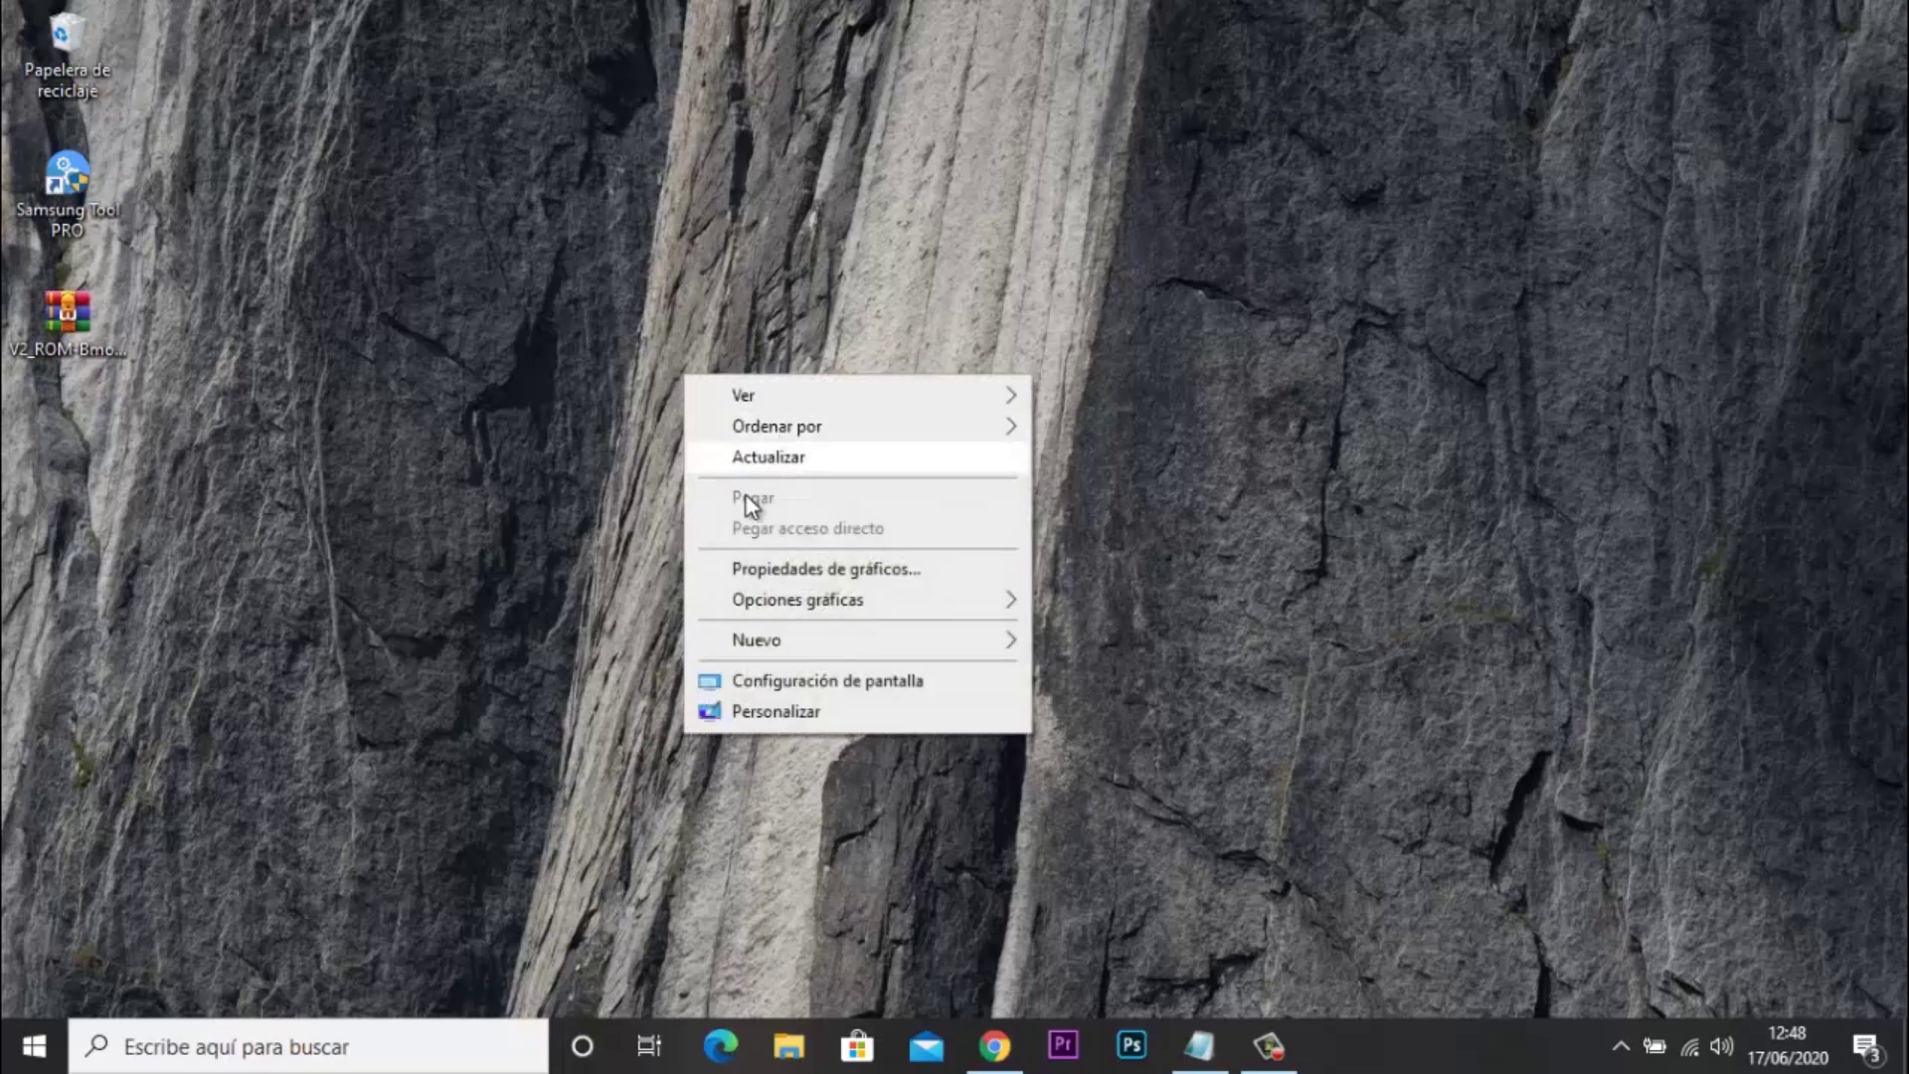
pyautogui.click(771, 460)
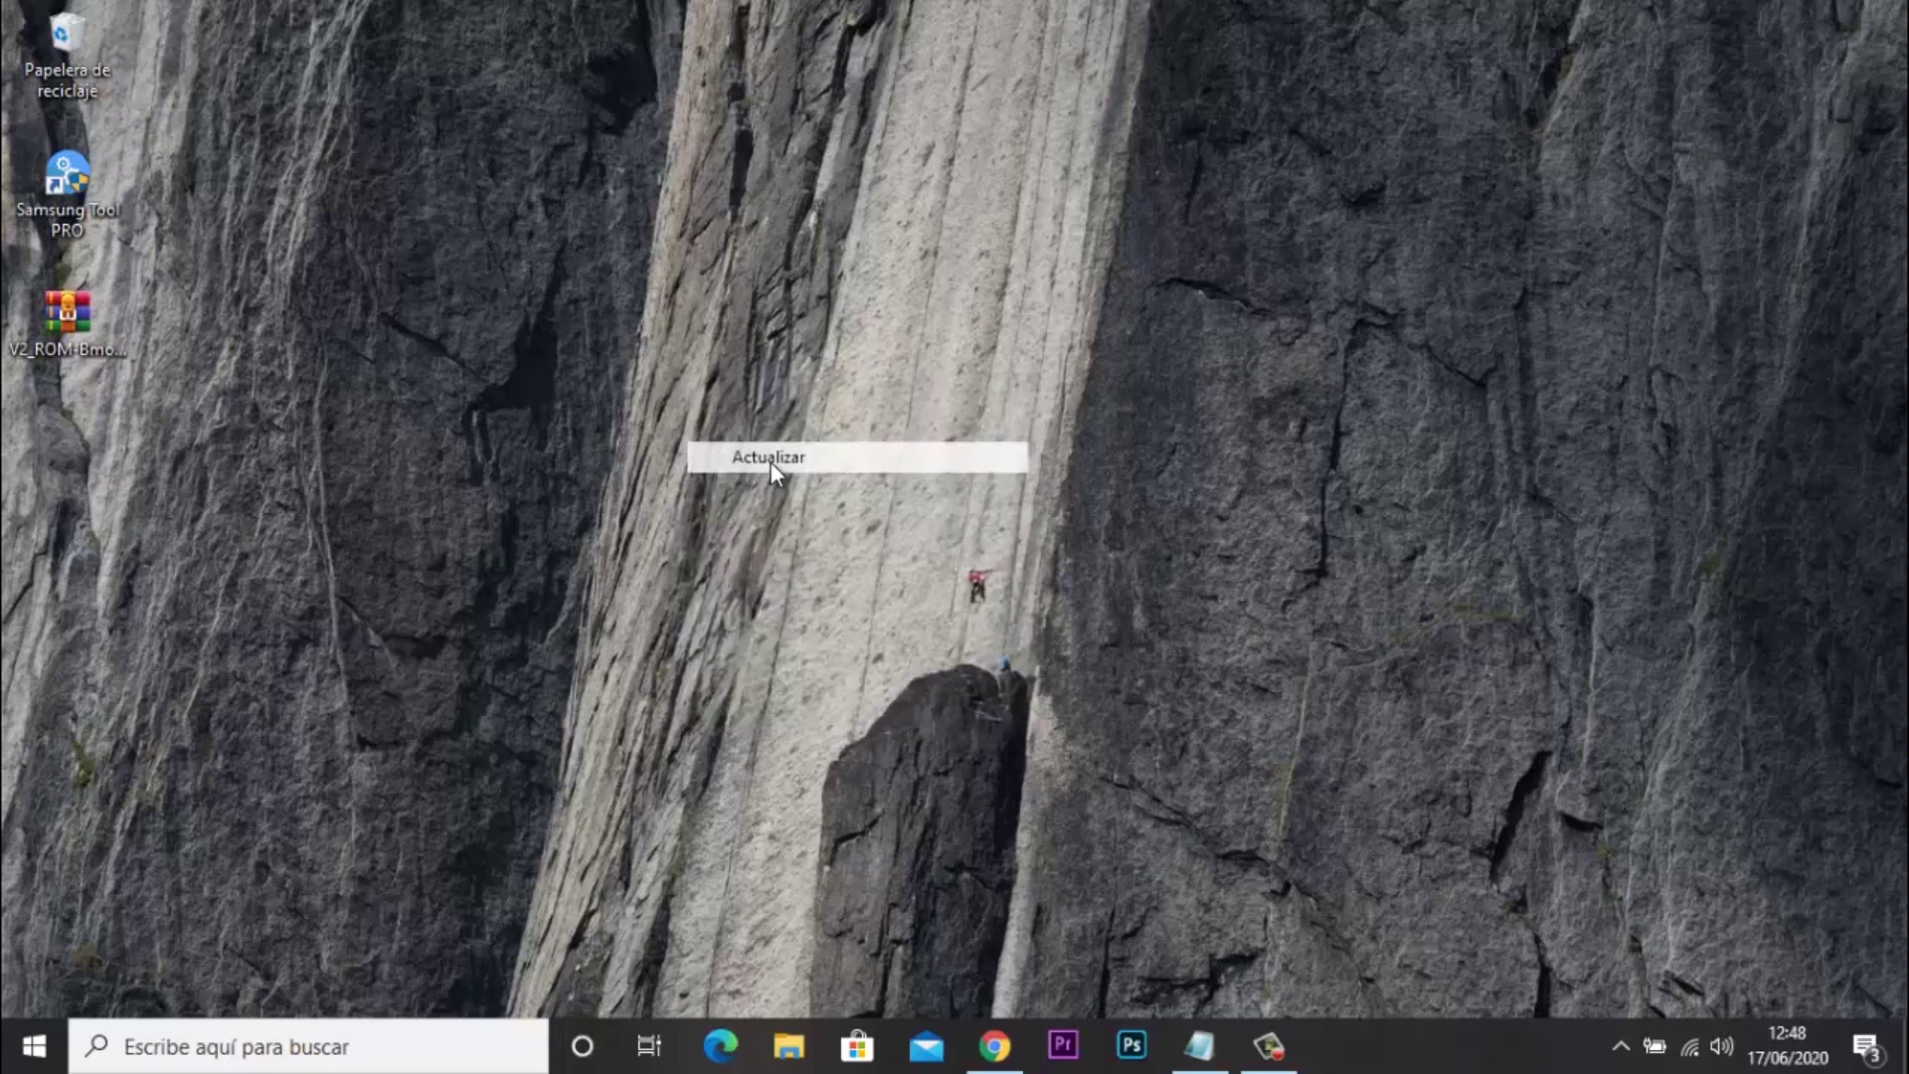
pyautogui.rightClick(479, 370)
pyautogui.click(515, 444)
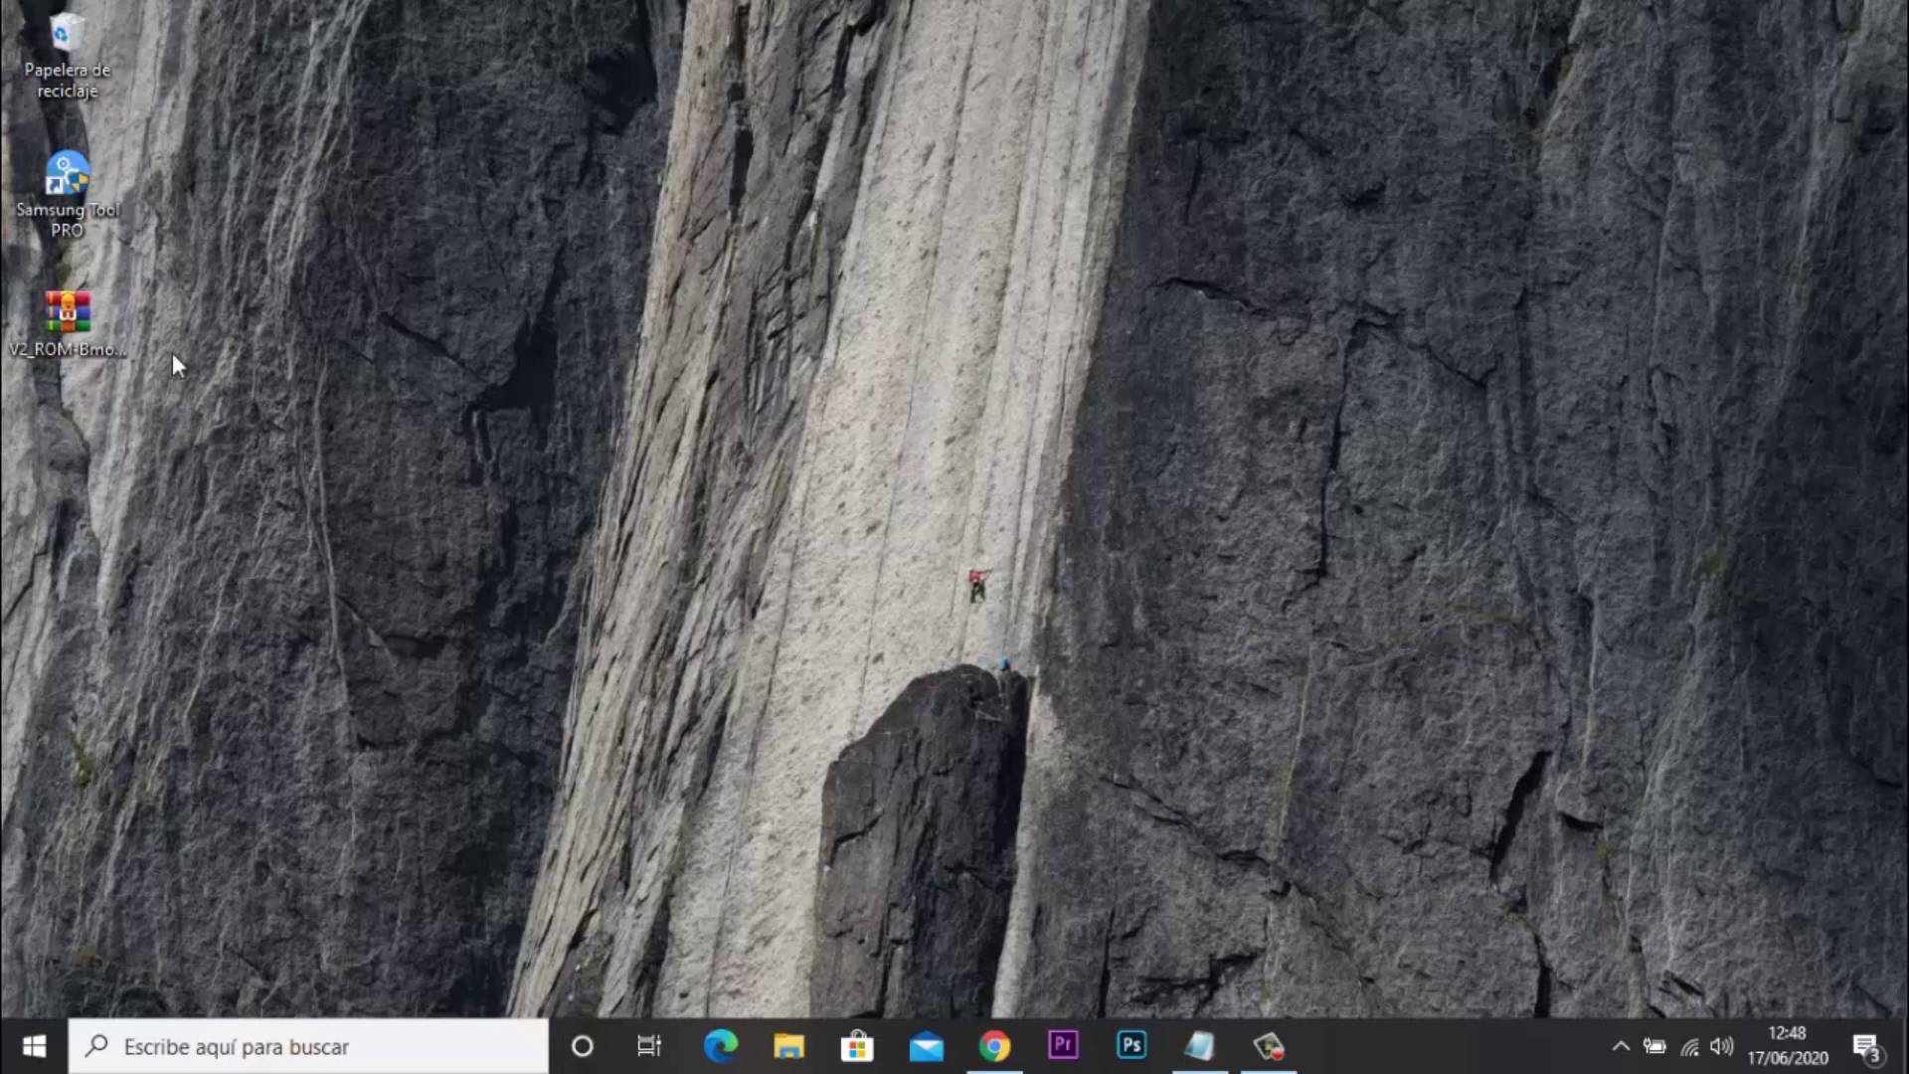
# Step: Extract the V2_ROM-Bmobile-AX1077+-FIRMWARE archive on the desktop into its own folder and refresh the desktop
pyautogui.click(100, 342)
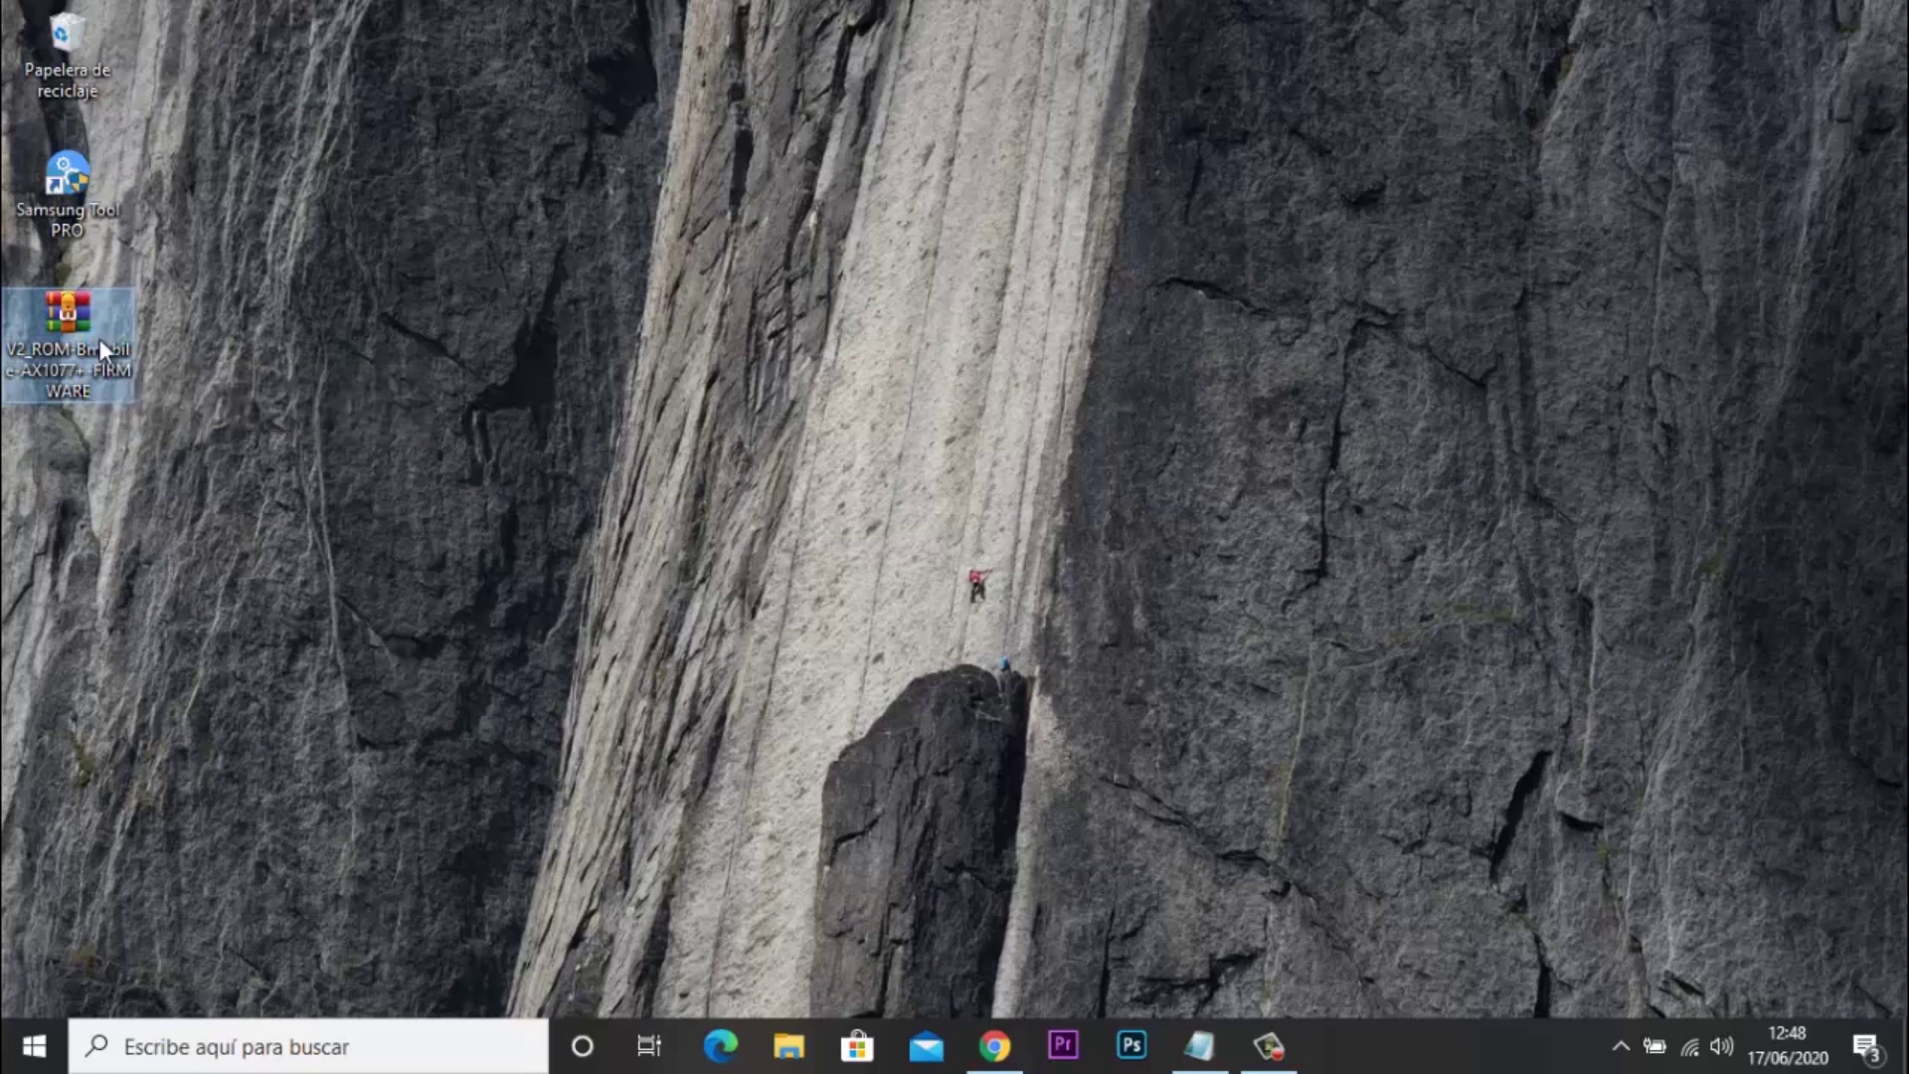
pyautogui.rightClick(101, 348)
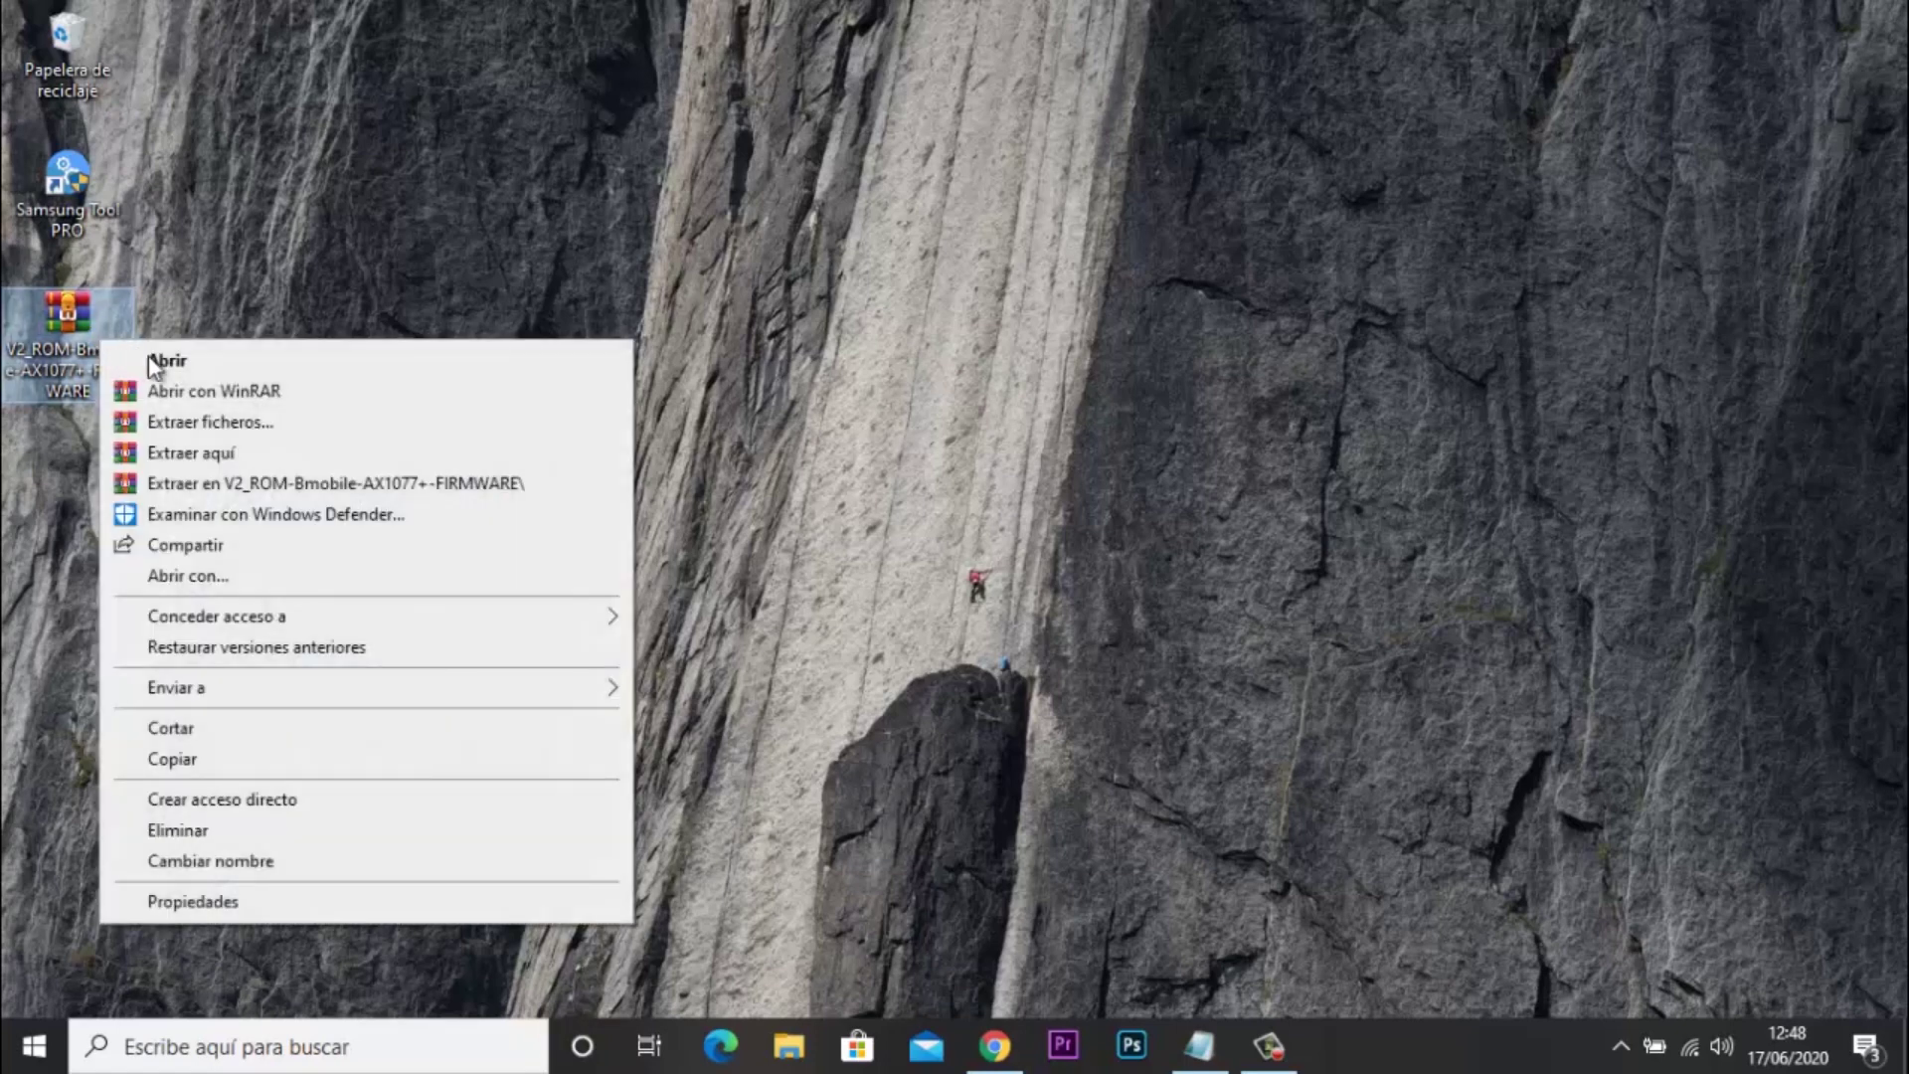
pyautogui.click(281, 483)
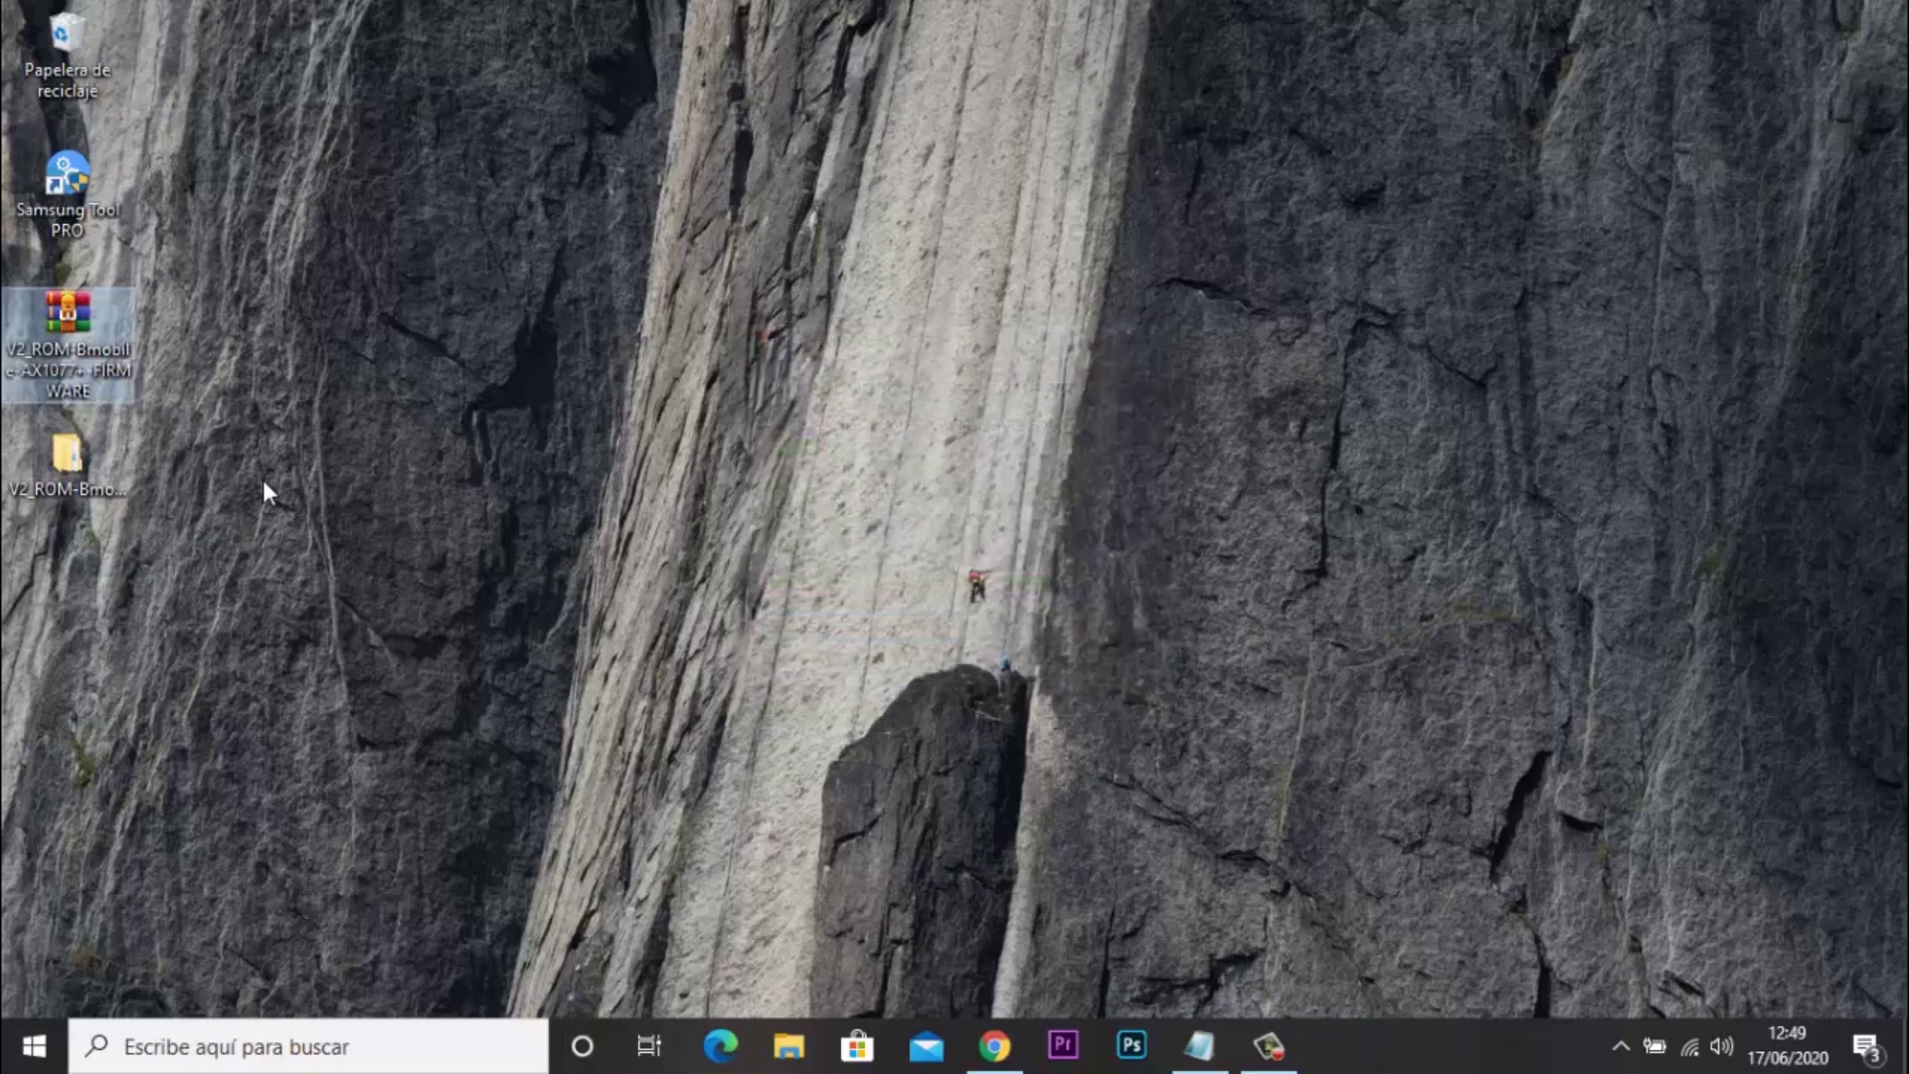
pyautogui.rightClick(365, 470)
pyautogui.click(437, 556)
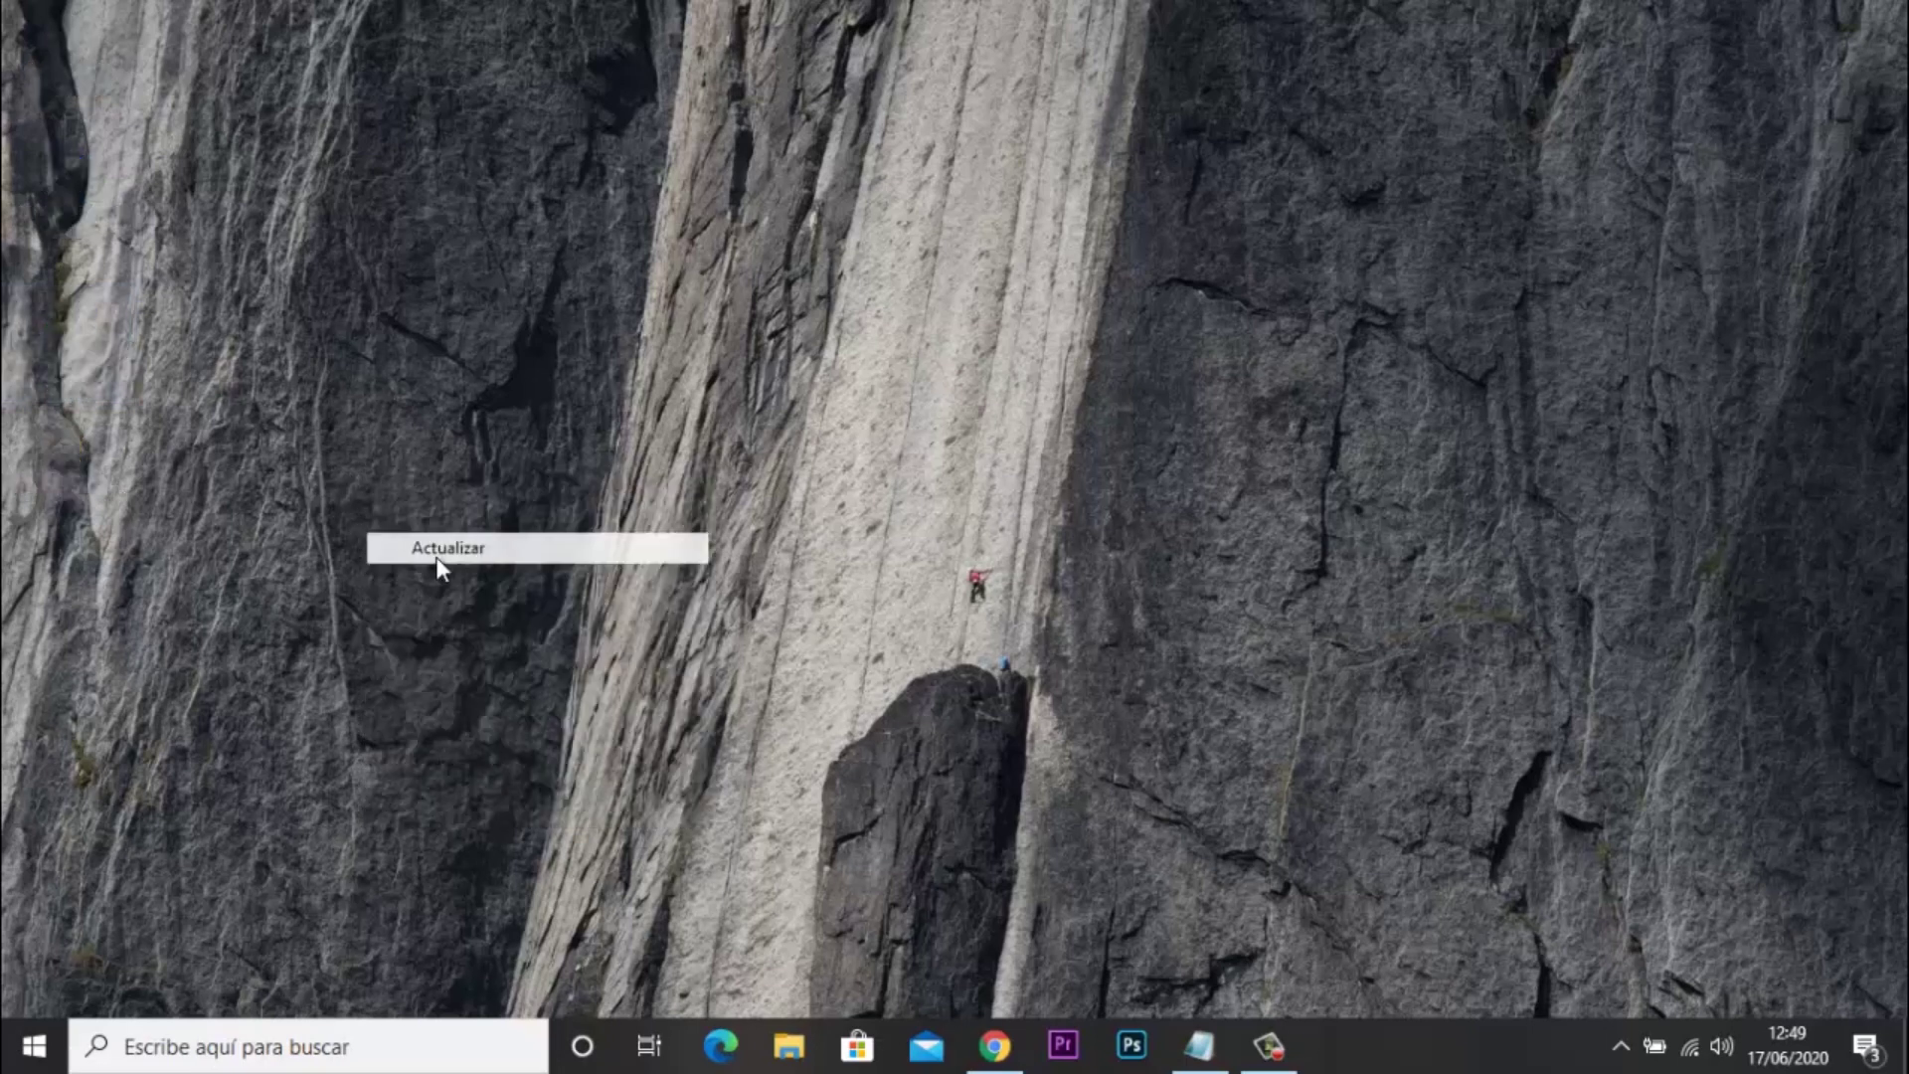
# Step: Open the extracted firmware folder and go into its SPD_Upgrade_Tool subfolder
pyautogui.doubleClick(49, 479)
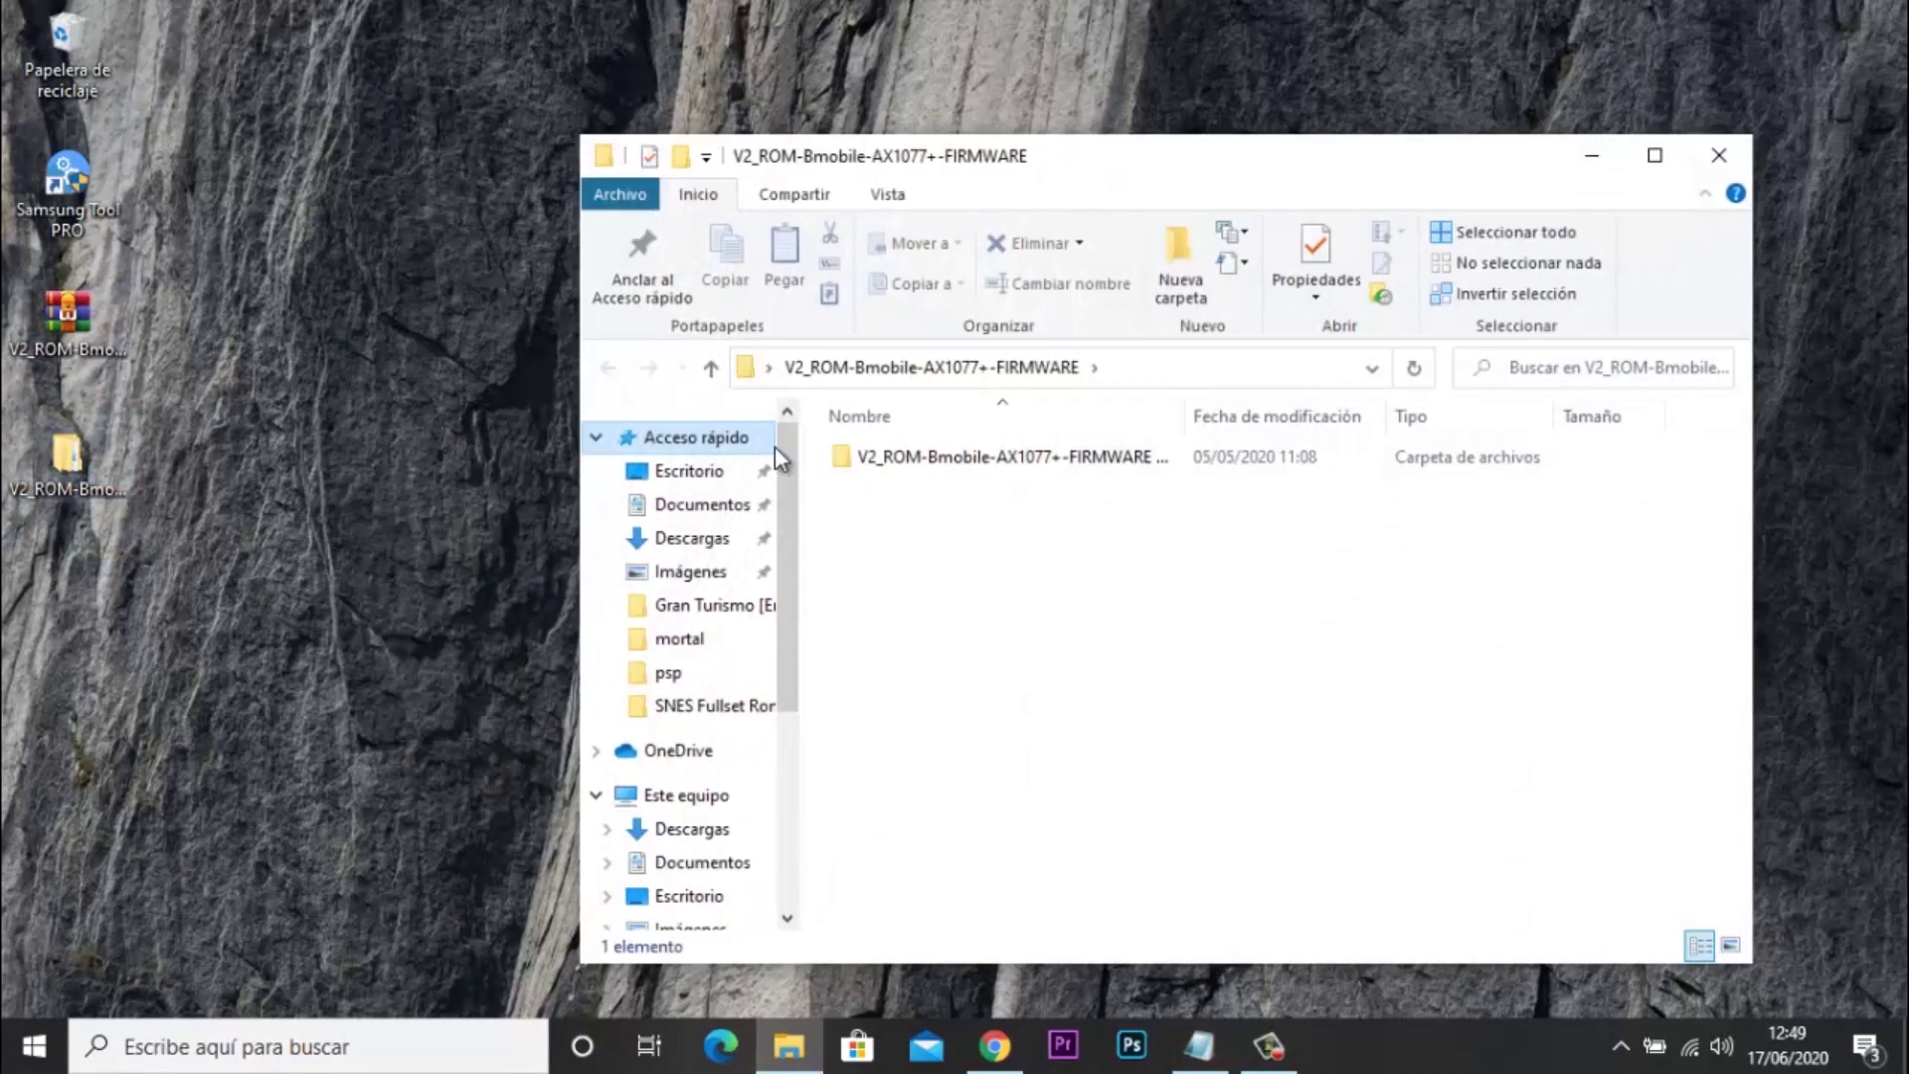
pyautogui.doubleClick(950, 452)
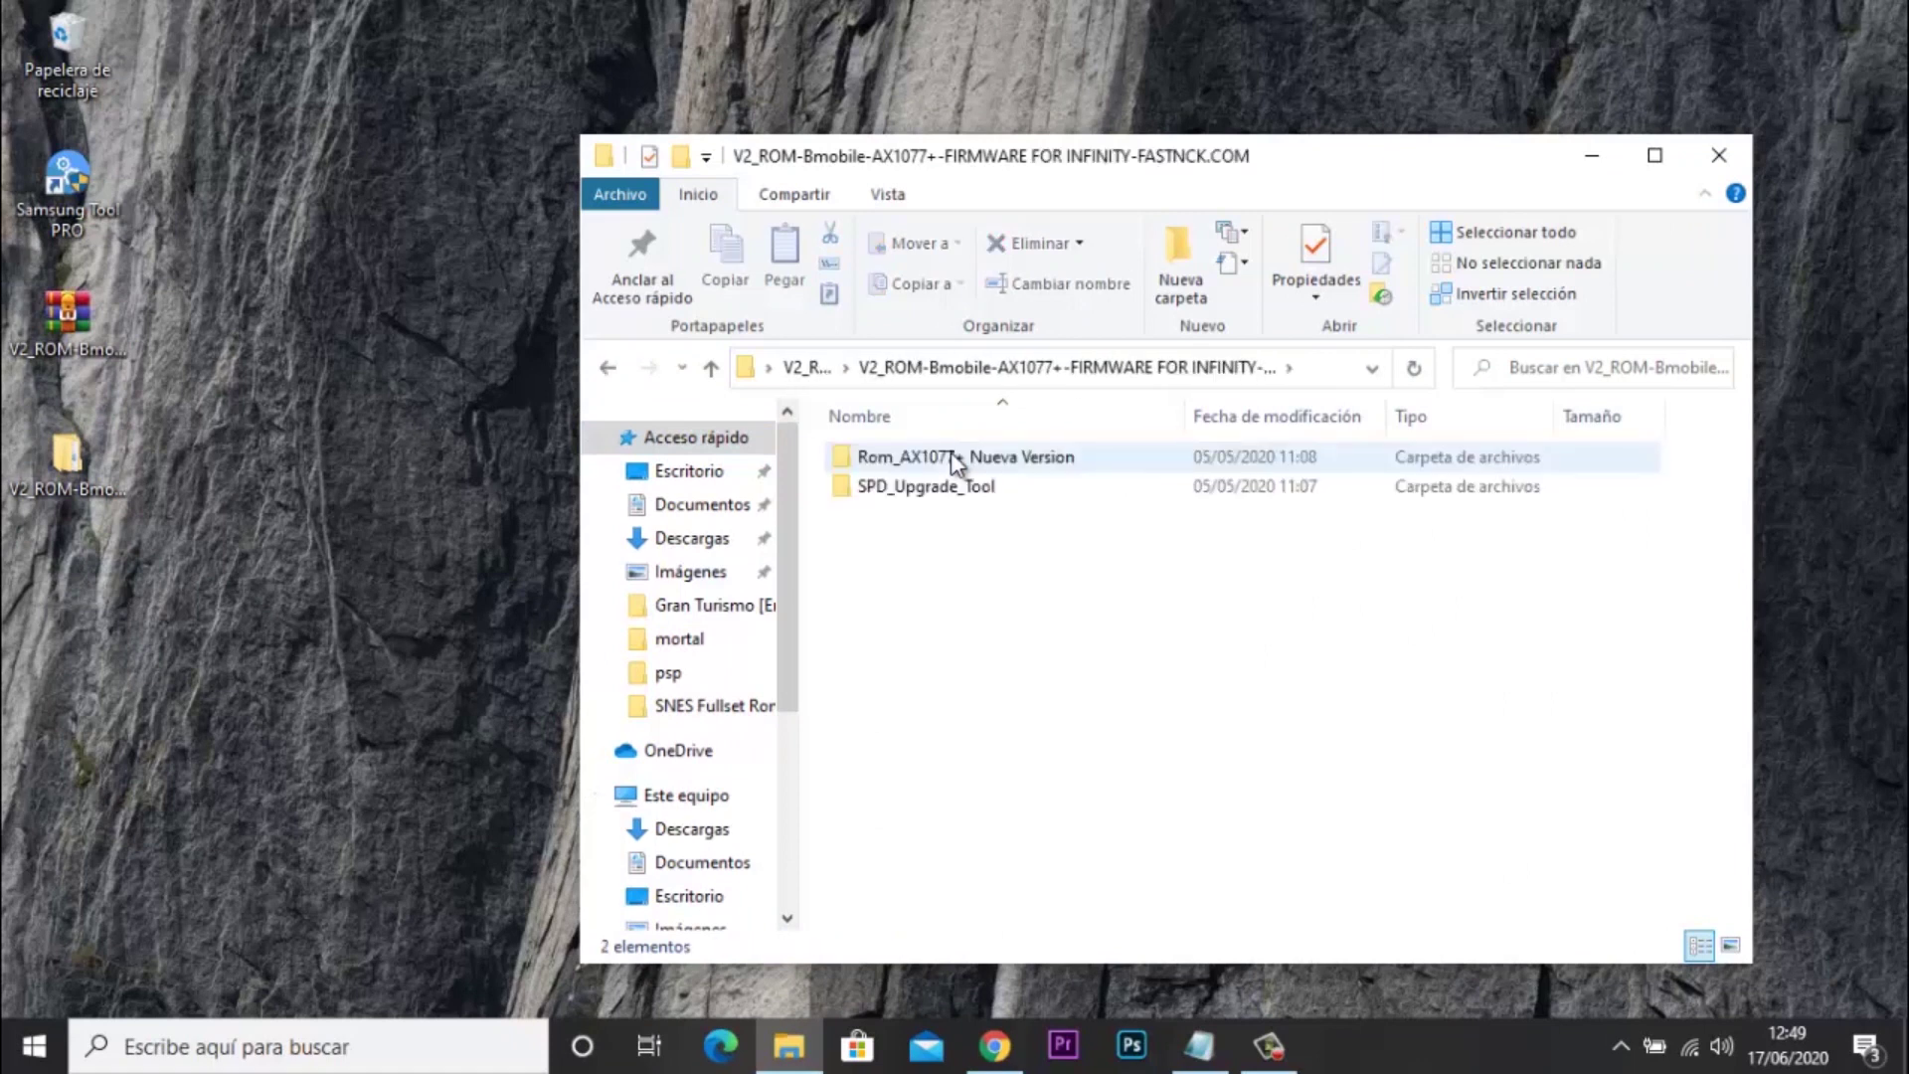
pyautogui.click(944, 456)
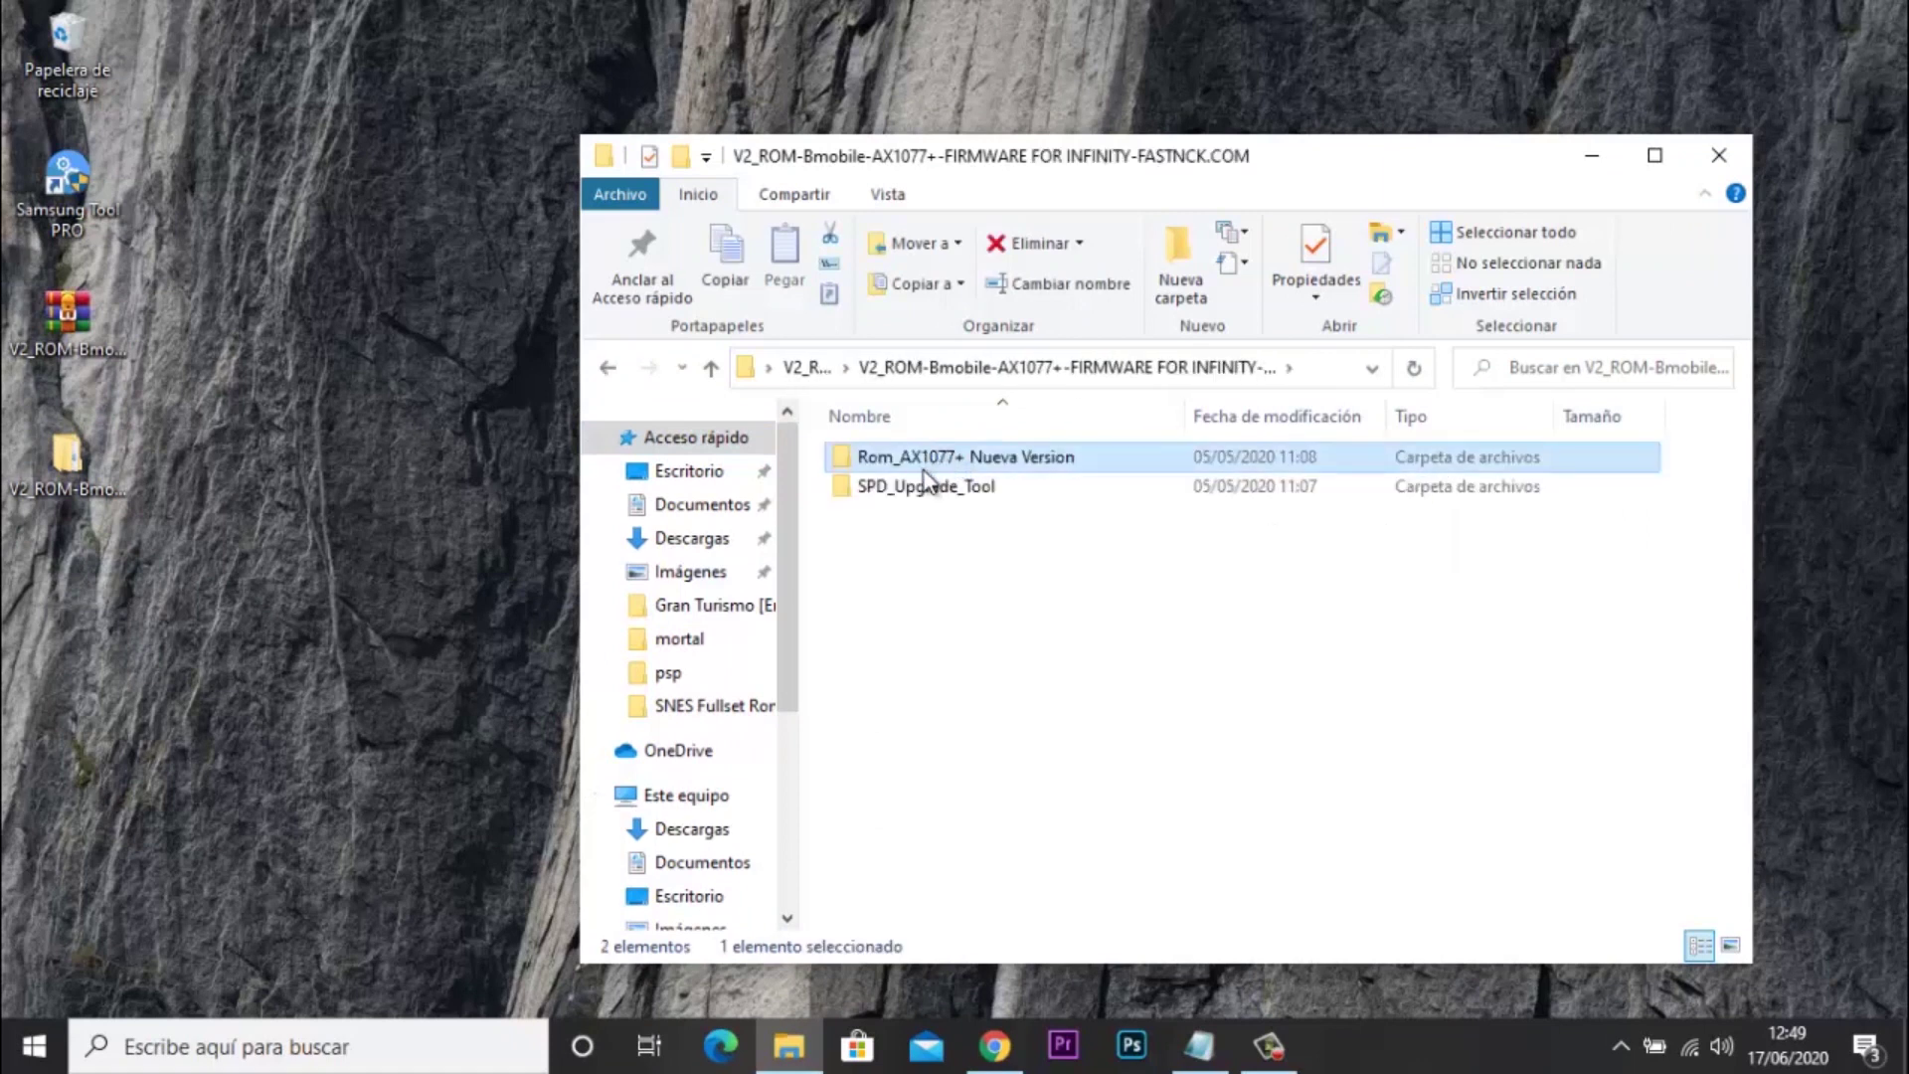
pyautogui.click(916, 488)
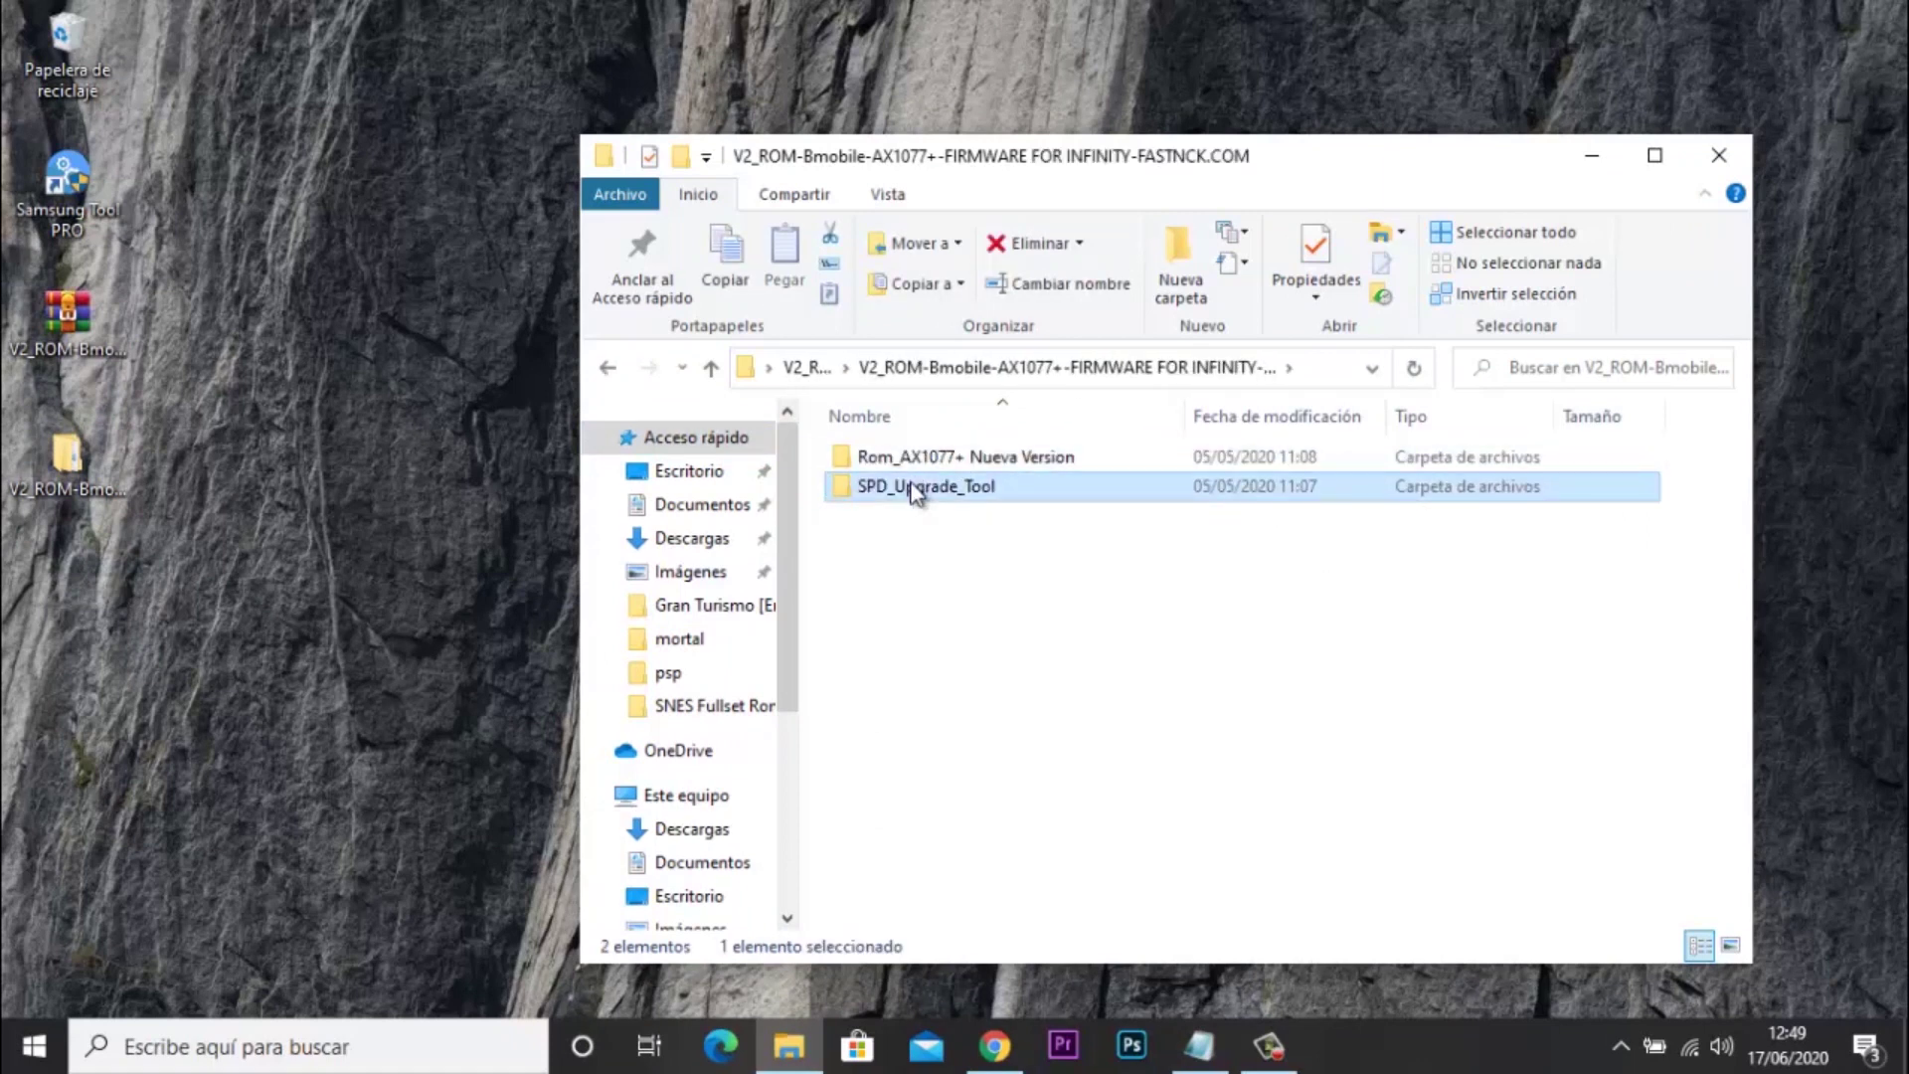
pyautogui.doubleClick(916, 487)
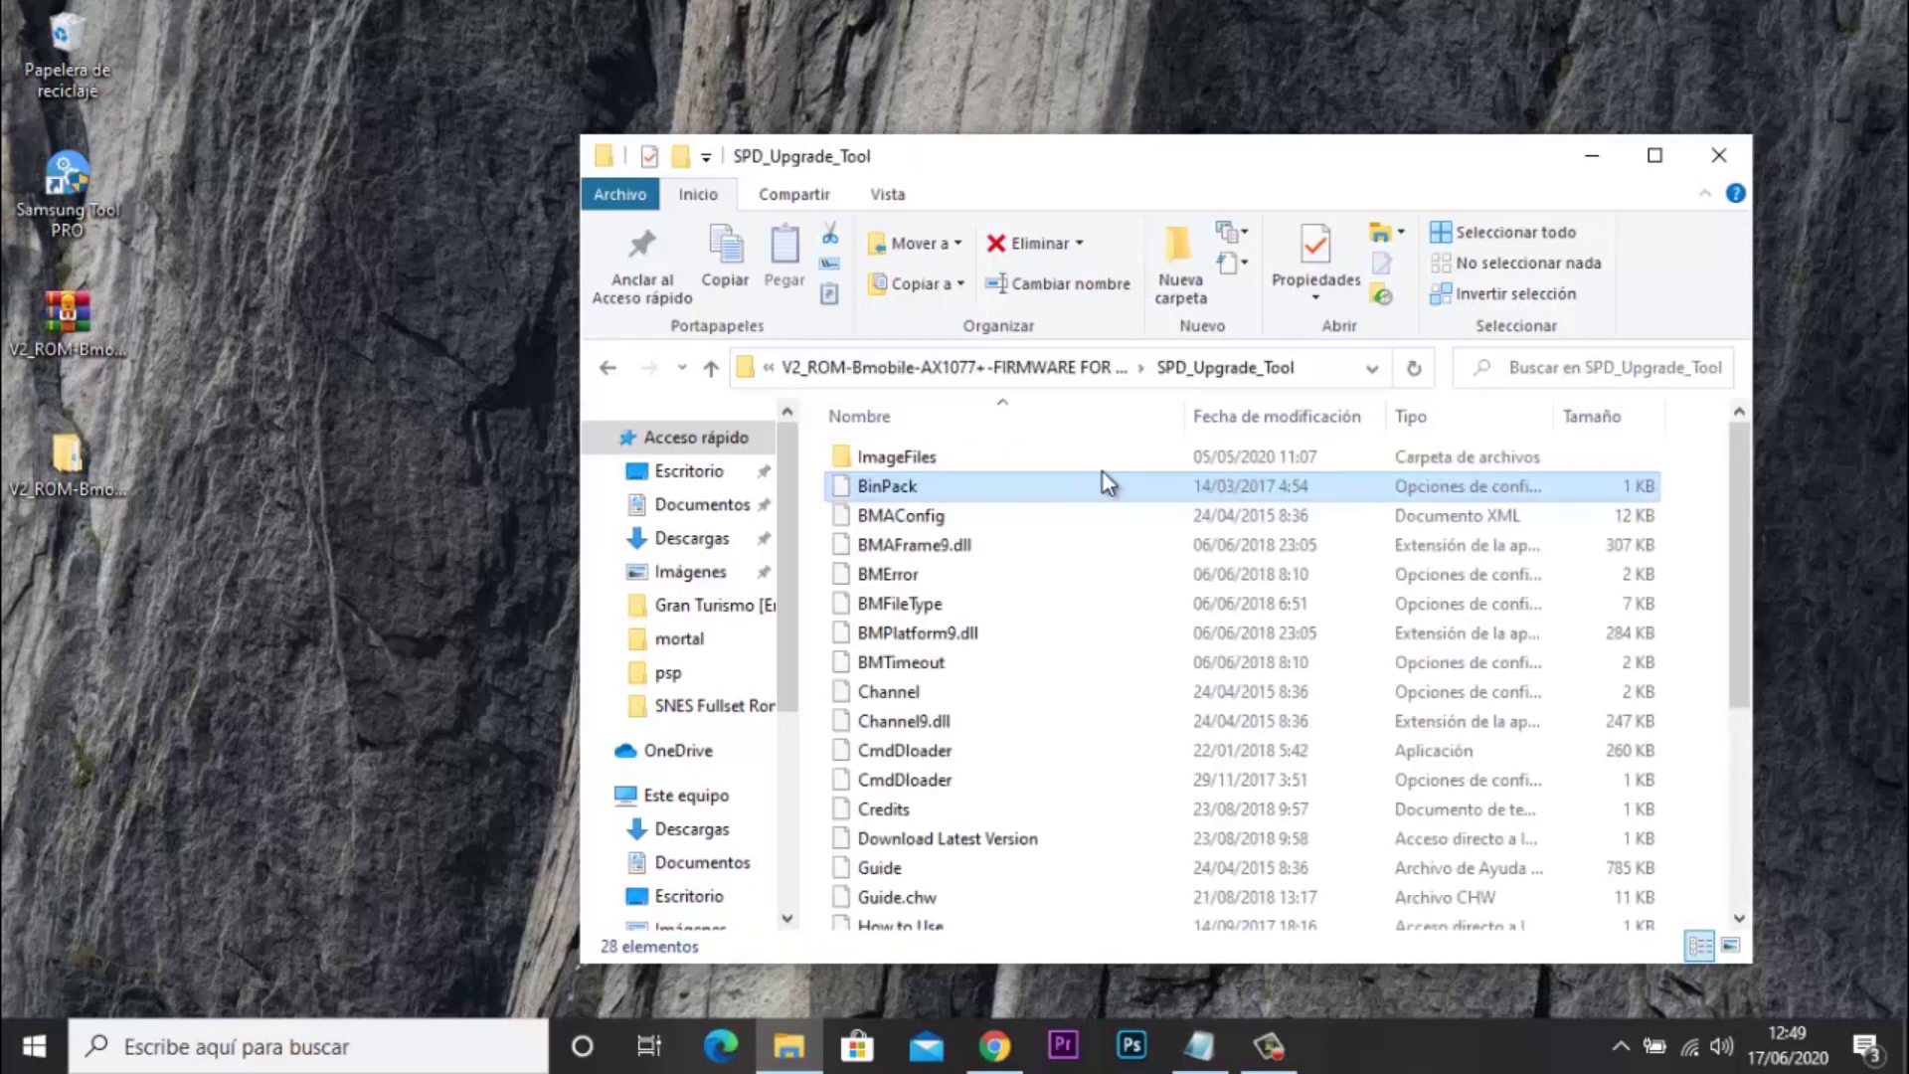
# Step: Run the UpgradeDownload application from the SPD_Upgrade_Tool folder as administrator
pyautogui.click(1052, 485)
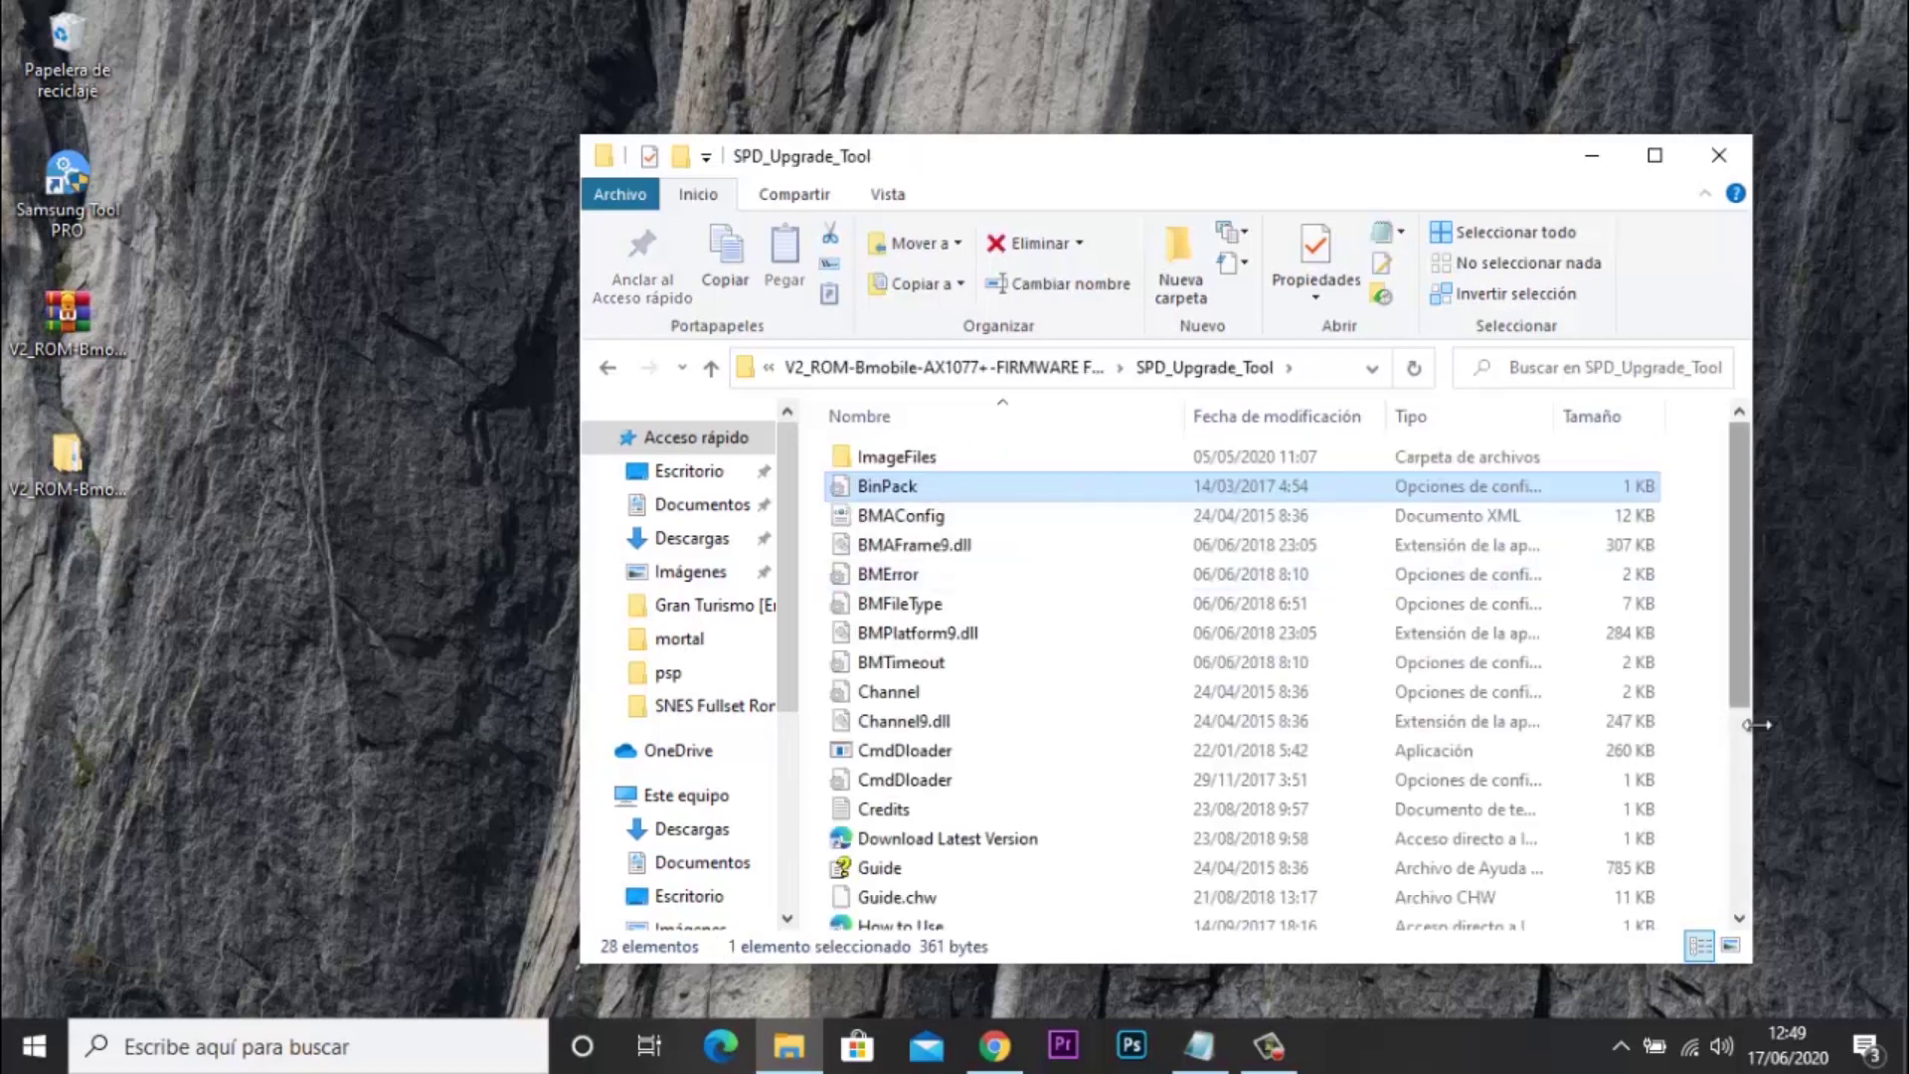
pyautogui.moveTo(1739, 537); pyautogui.dragTo(1757, 726)
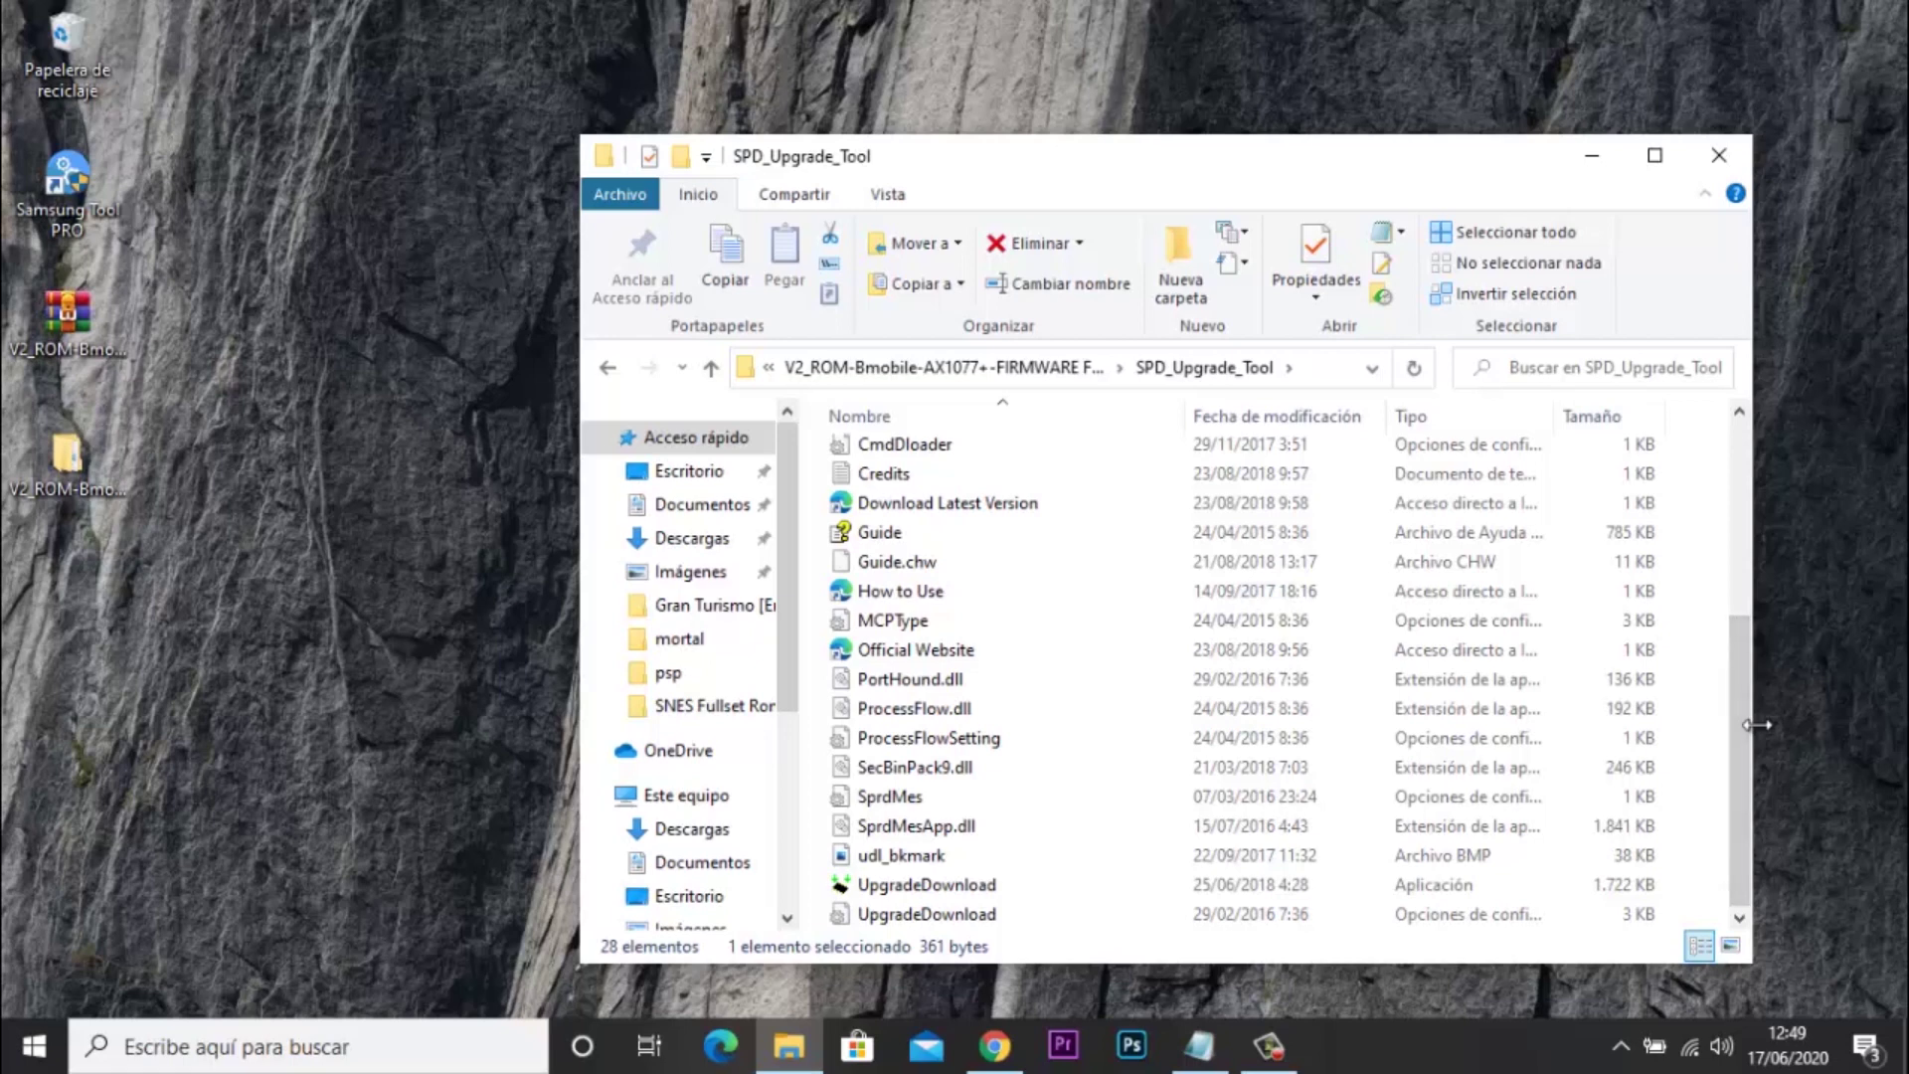
pyautogui.click(971, 886)
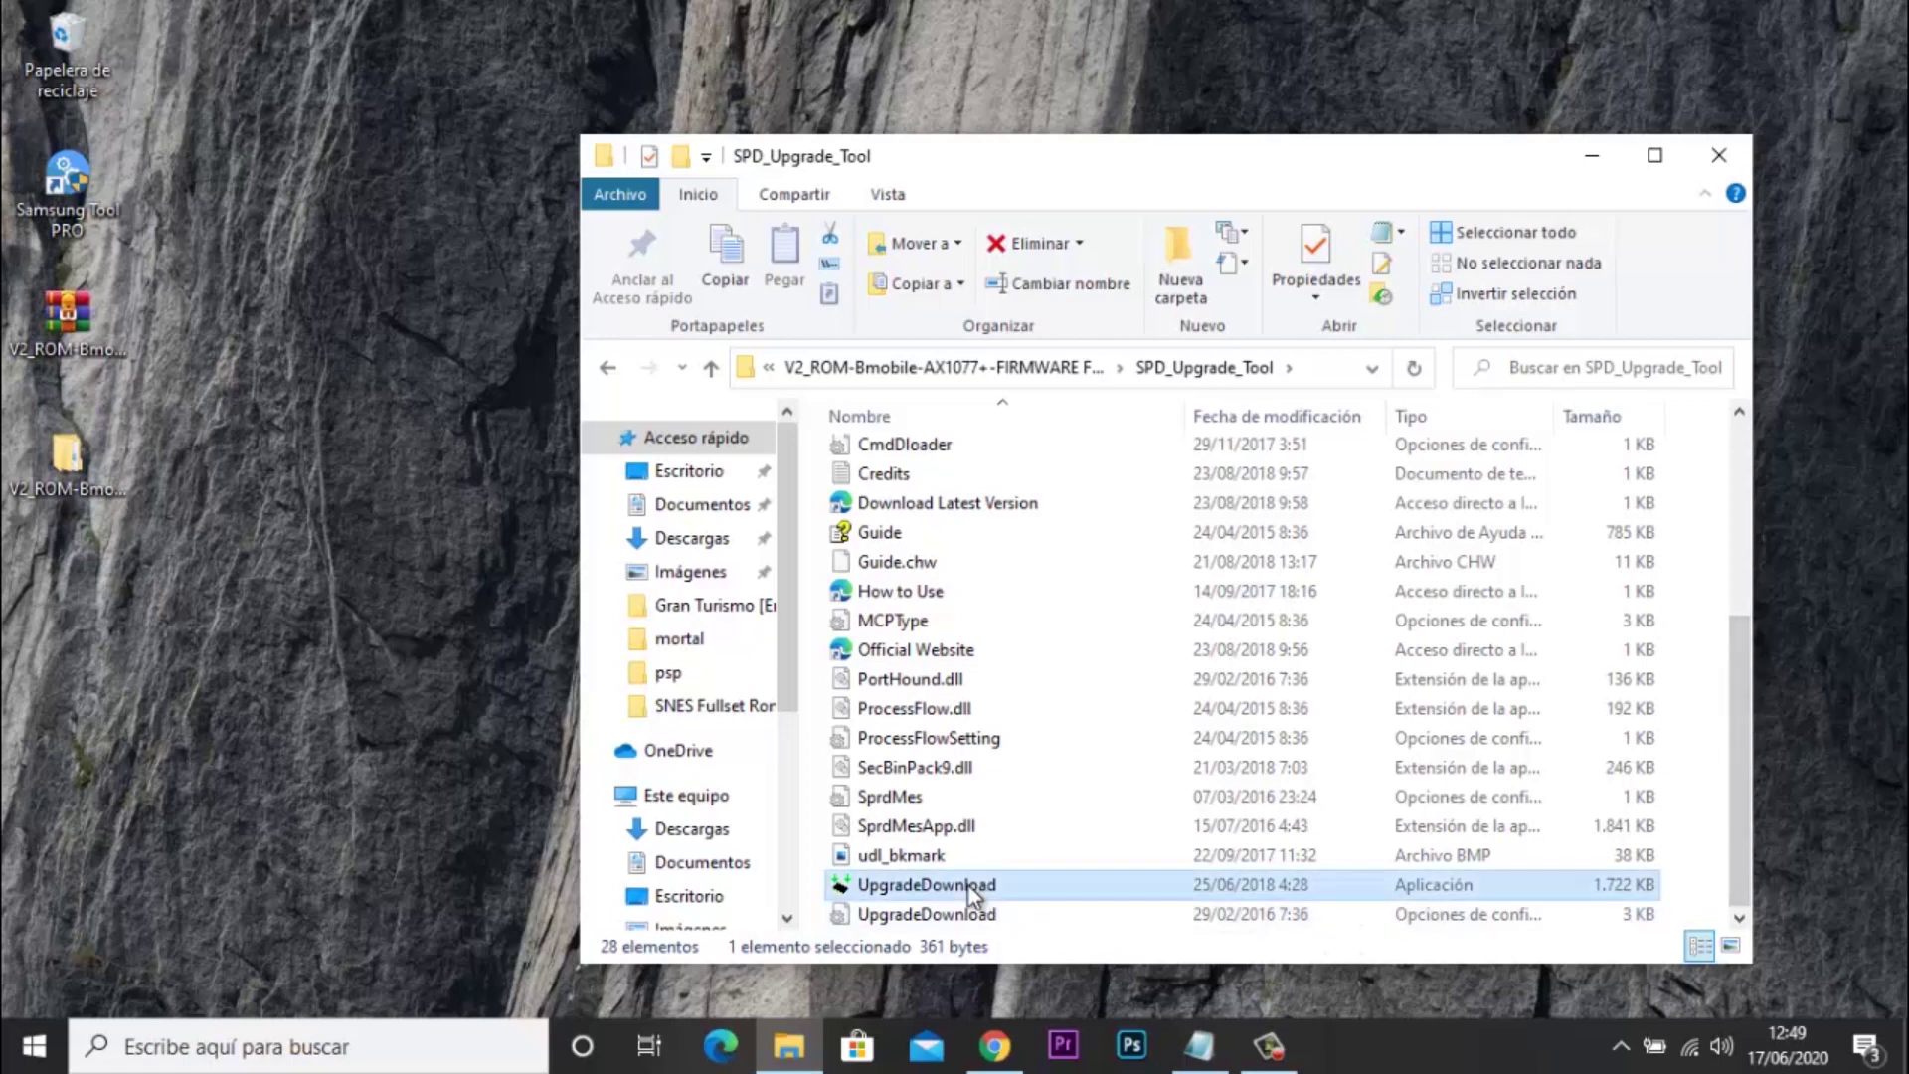
pyautogui.rightClick(971, 887)
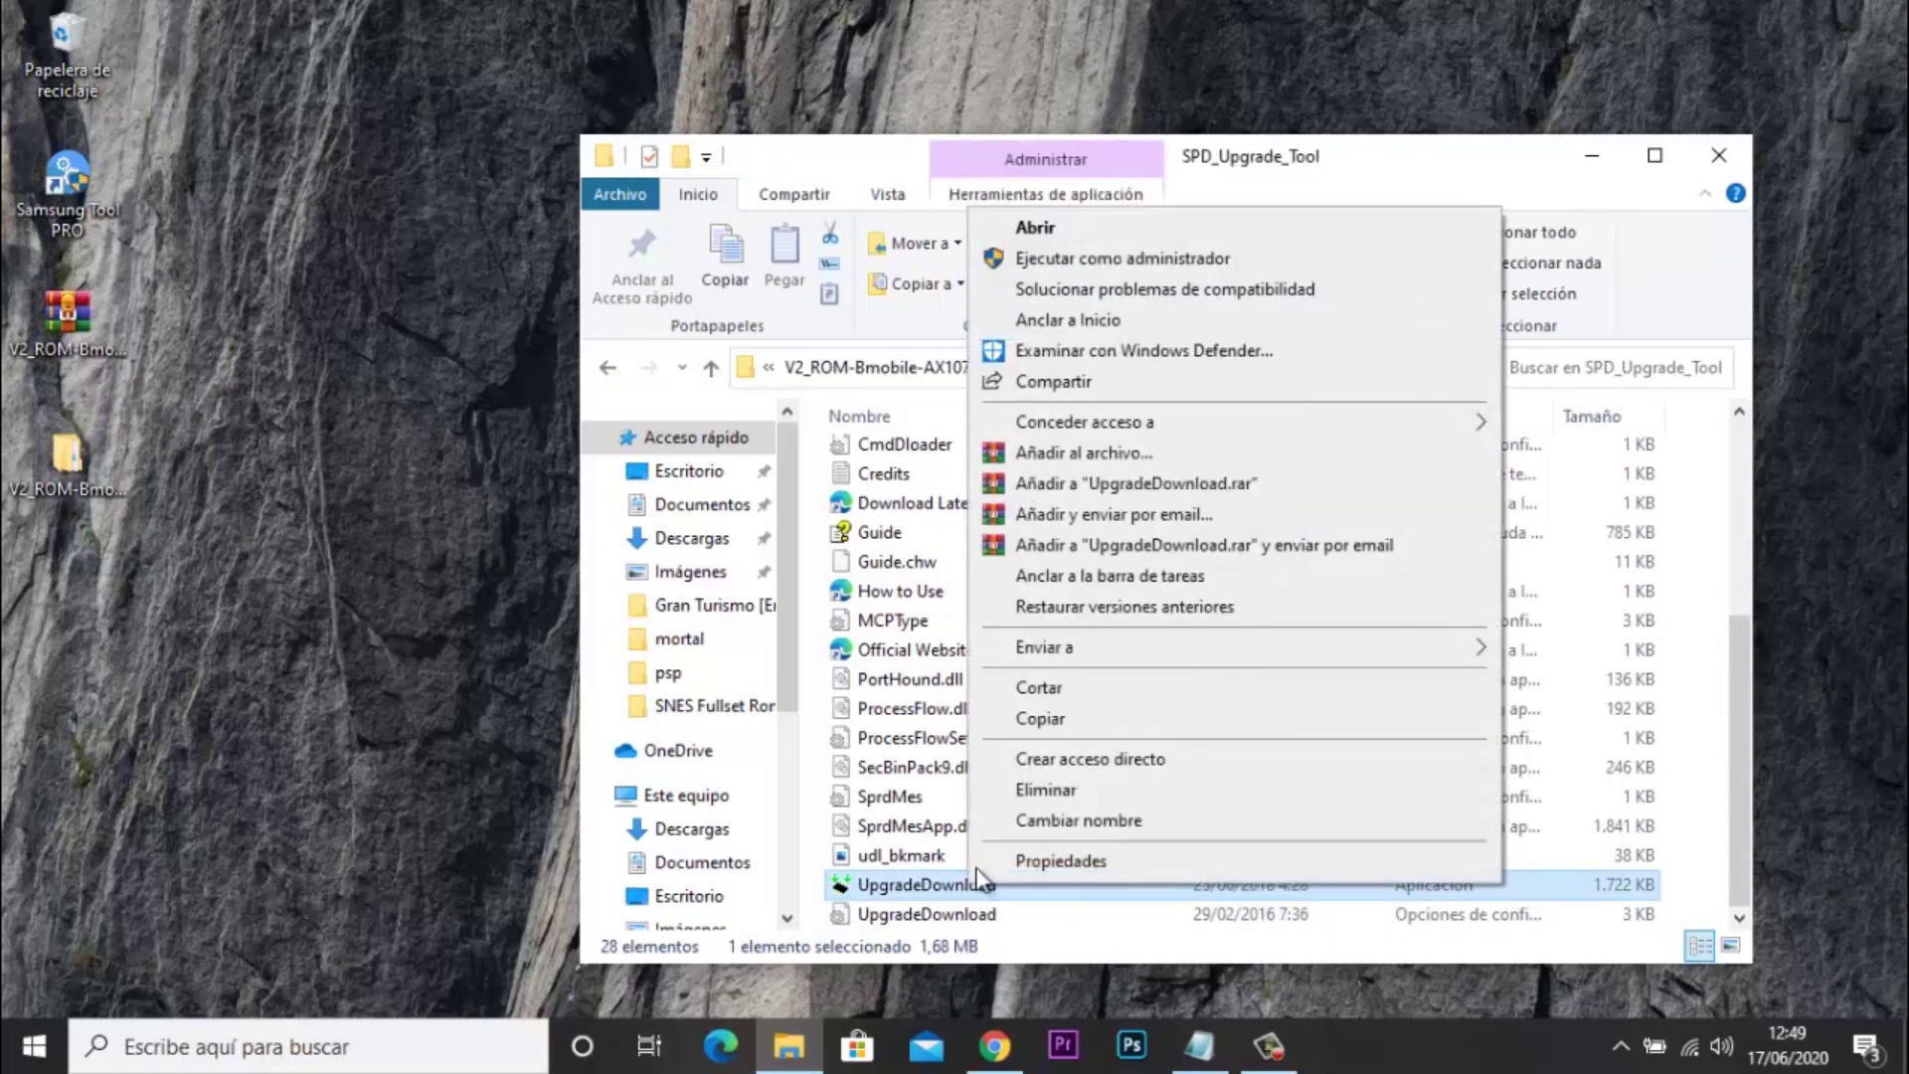
pyautogui.click(1153, 258)
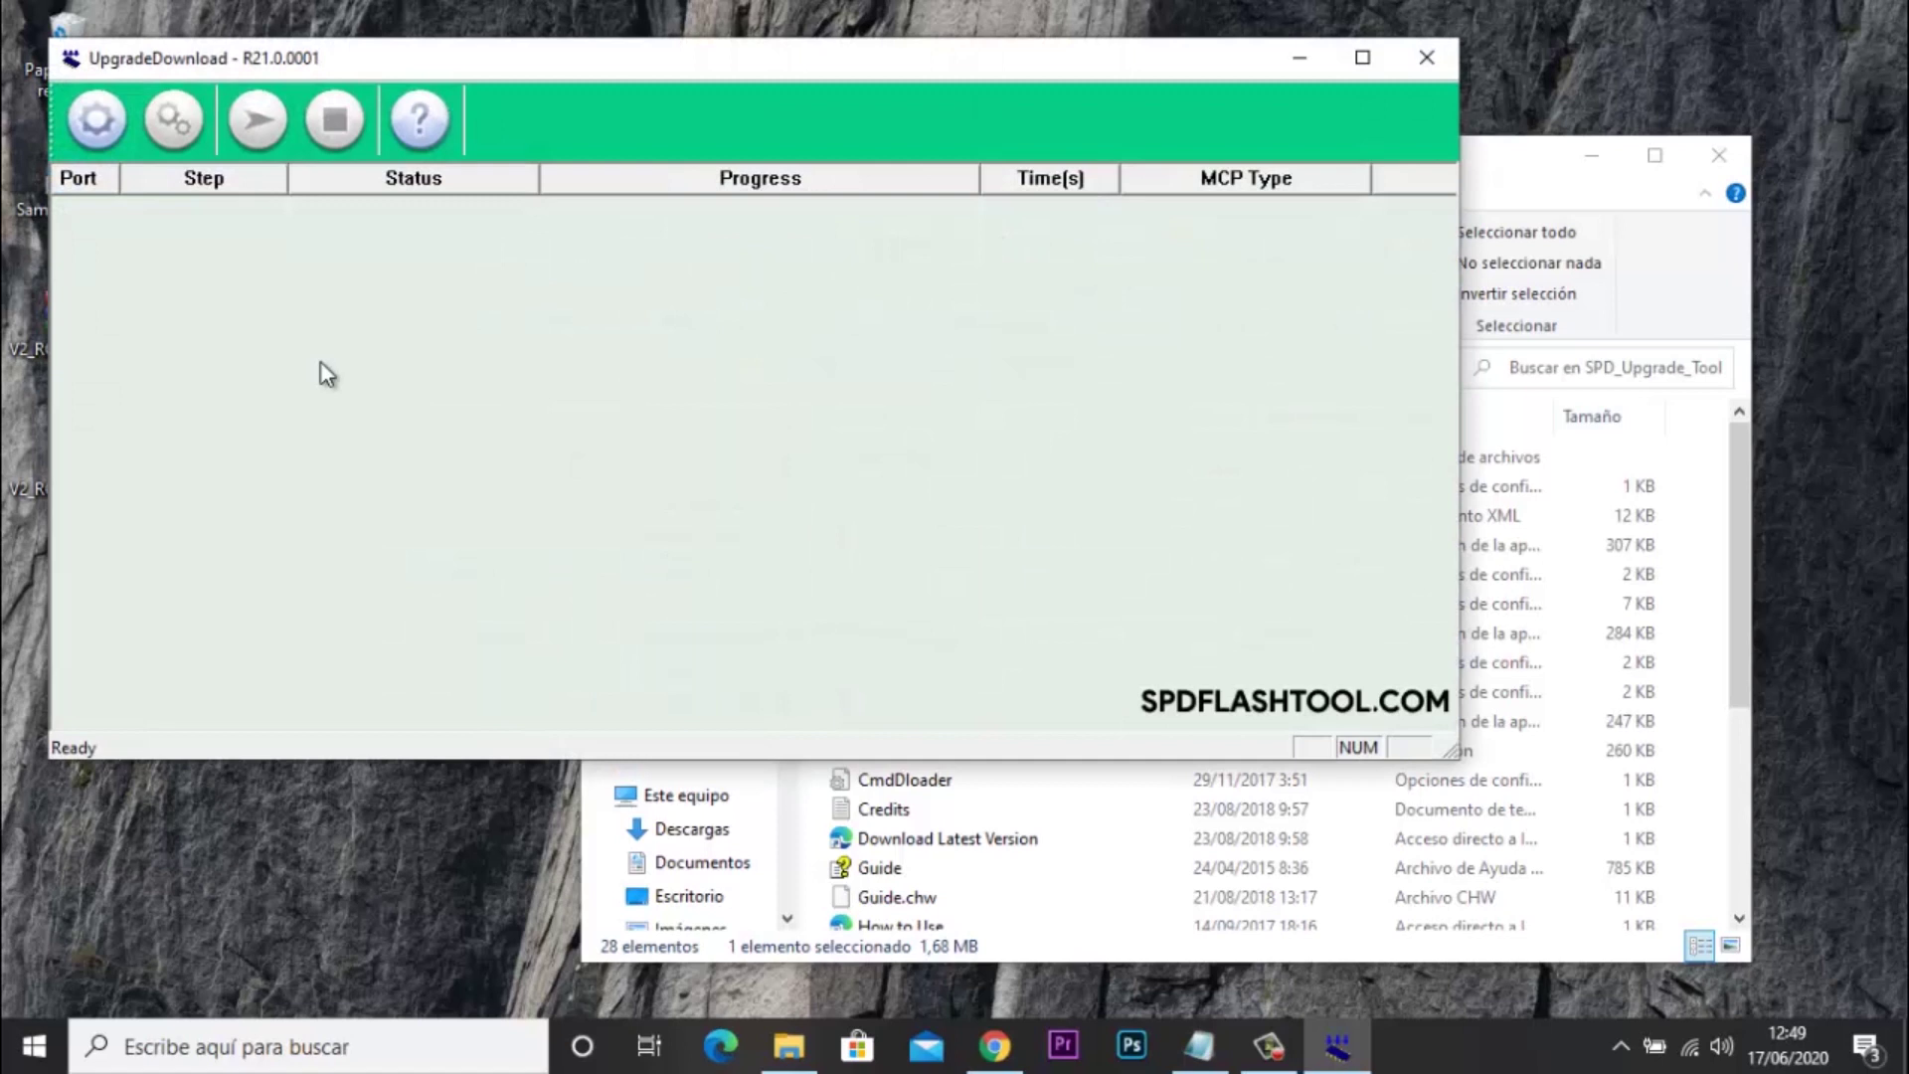
# Step: Load the firmware packet FASTNCK.COM_Bmobile_AX1077+_V004.pac from the Rom_AX1077+ Nueva Version folder inside the extracted desktop folder
pyautogui.click(103, 141)
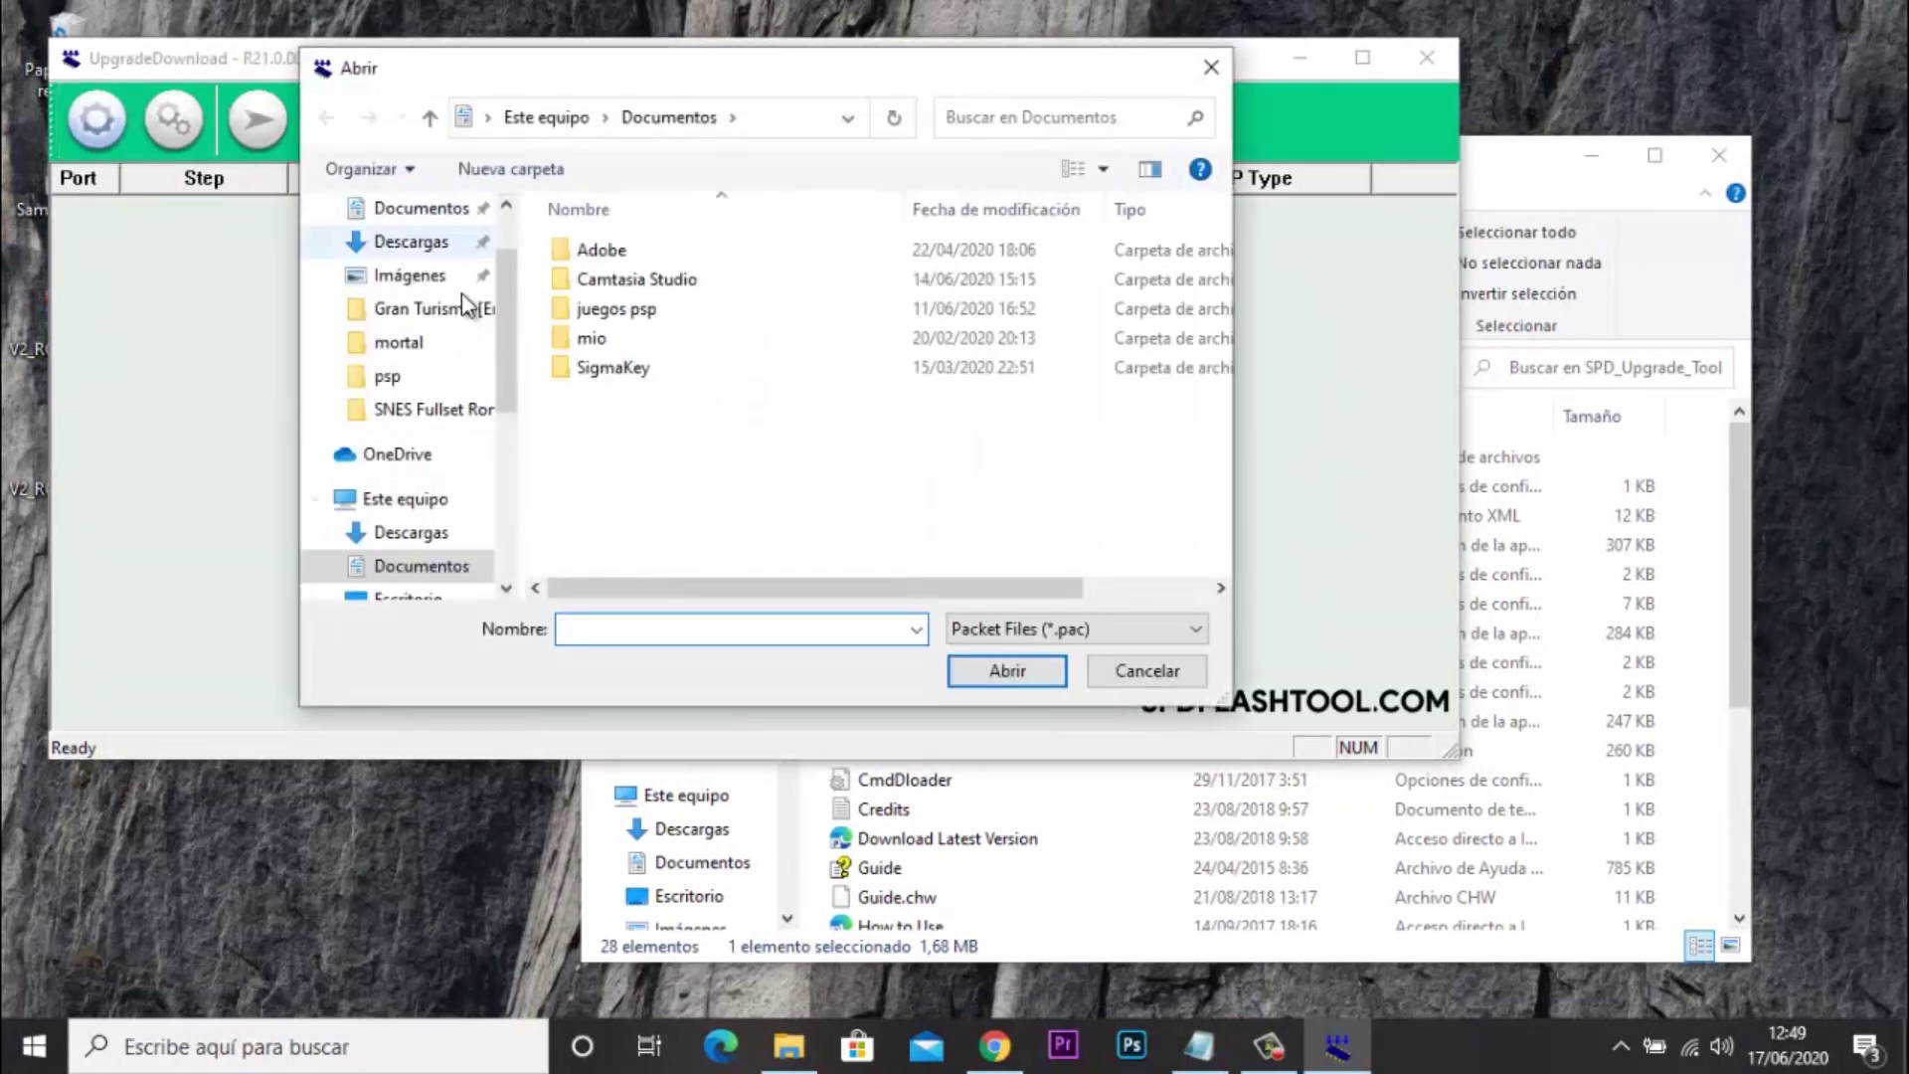
pyautogui.moveTo(510, 379); pyautogui.dragTo(504, 428)
pyautogui.click(449, 469)
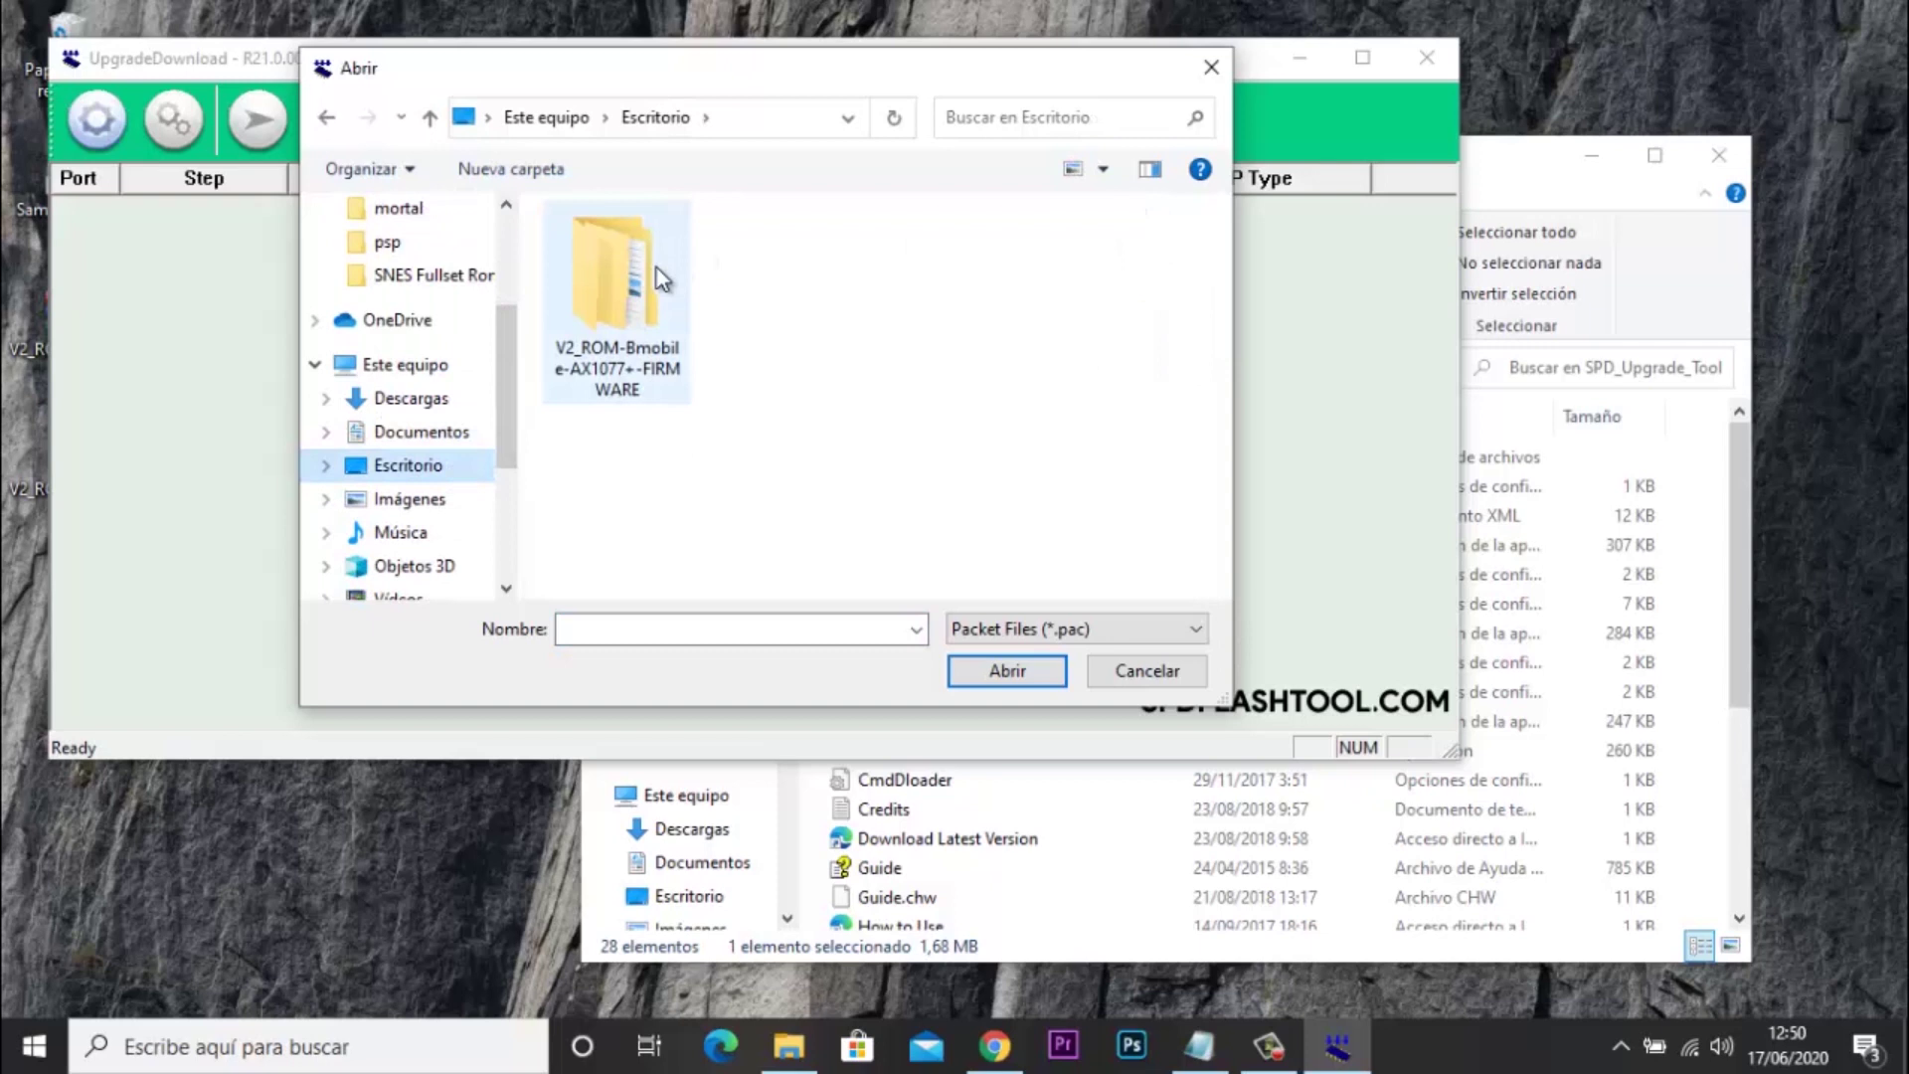
pyautogui.doubleClick(656, 268)
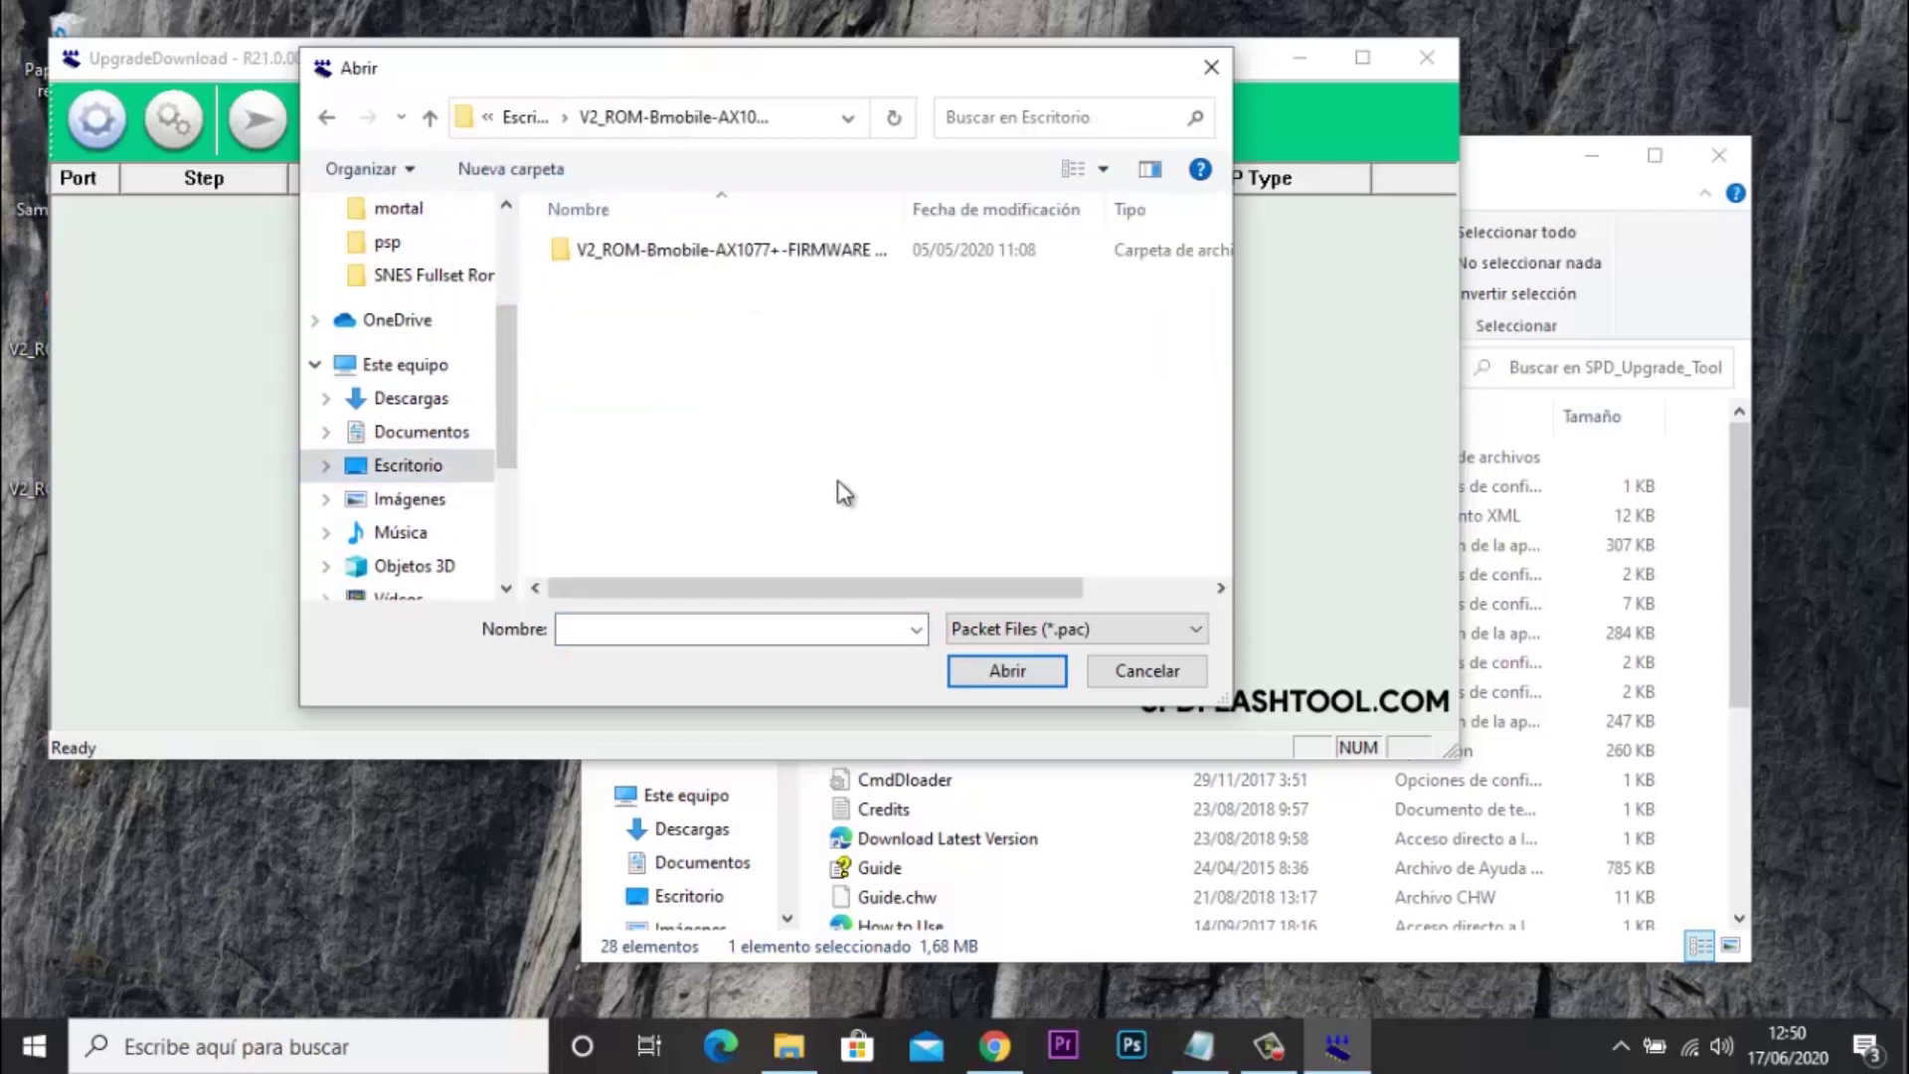
pyautogui.click(799, 257)
pyautogui.doubleClick(801, 256)
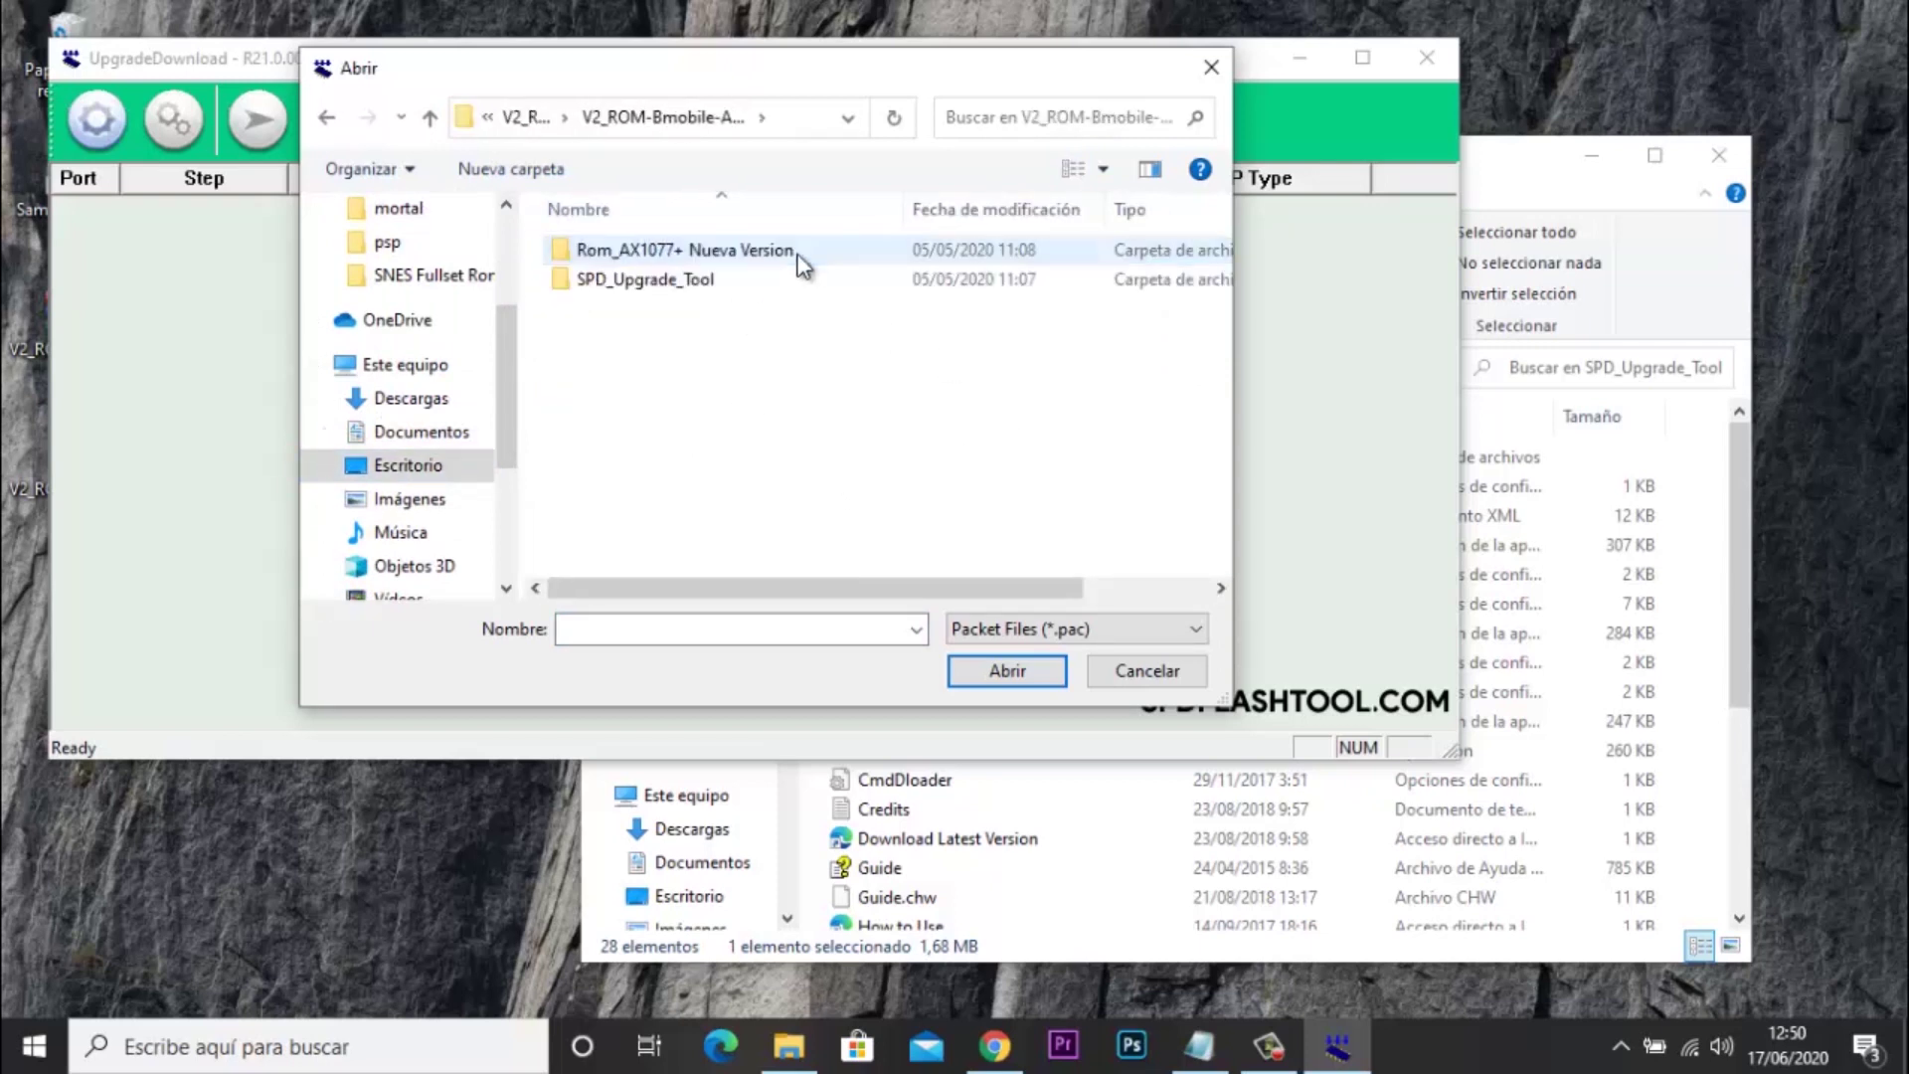
pyautogui.click(800, 258)
pyautogui.doubleClick(802, 258)
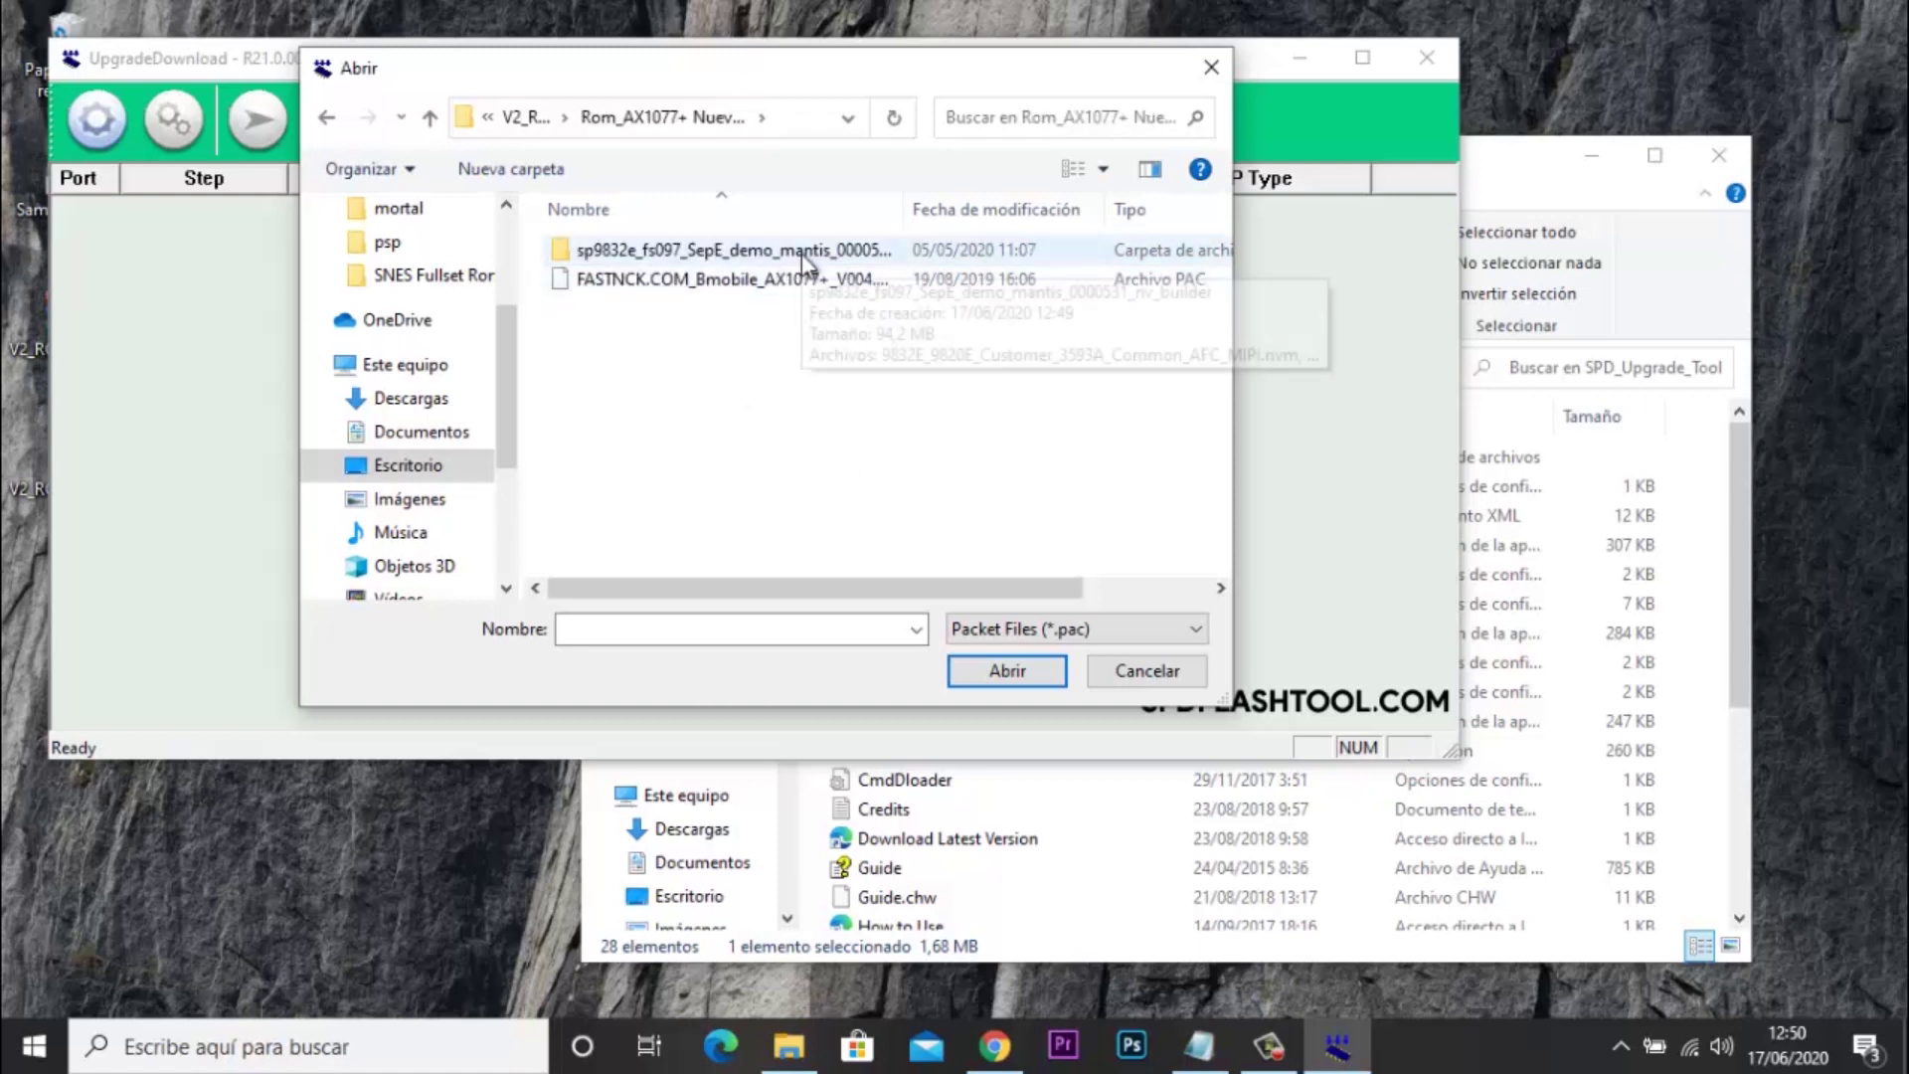
pyautogui.doubleClick(805, 257)
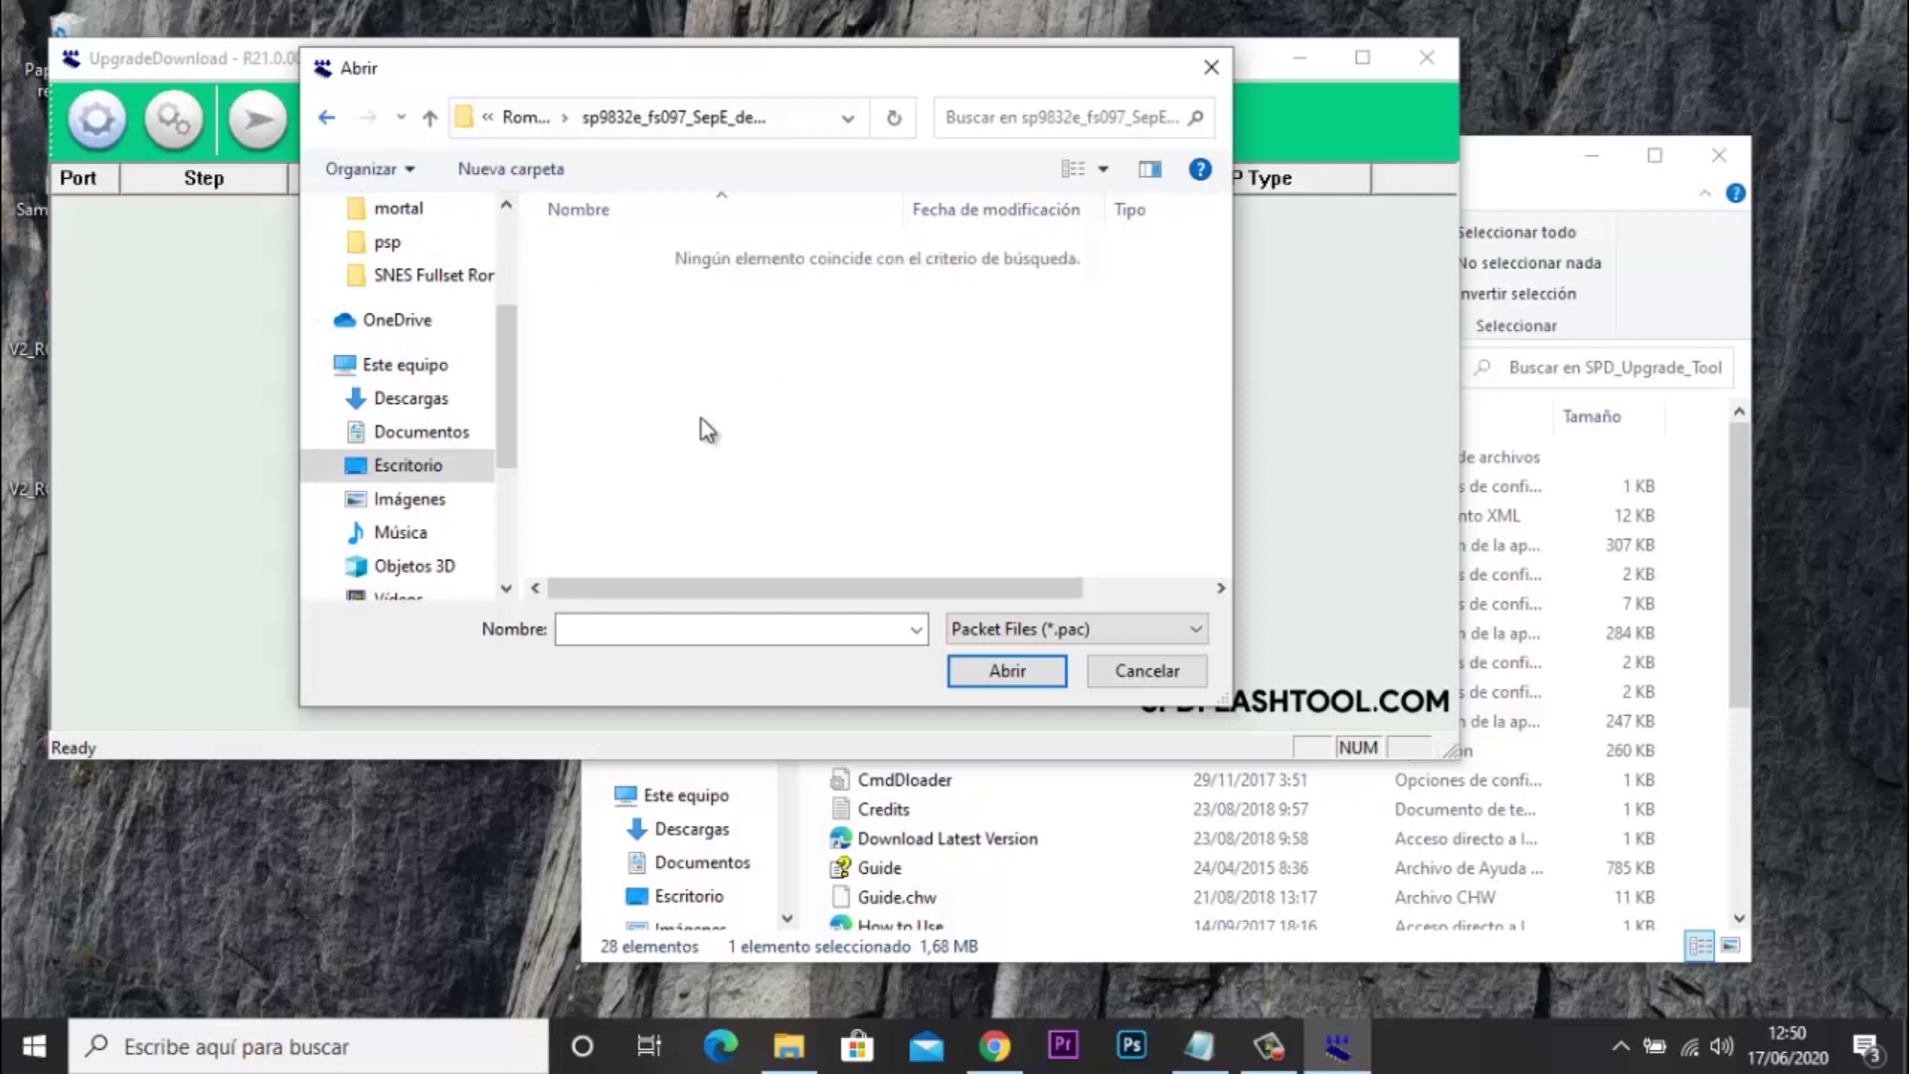
pyautogui.hotkey('alt', 'Left')
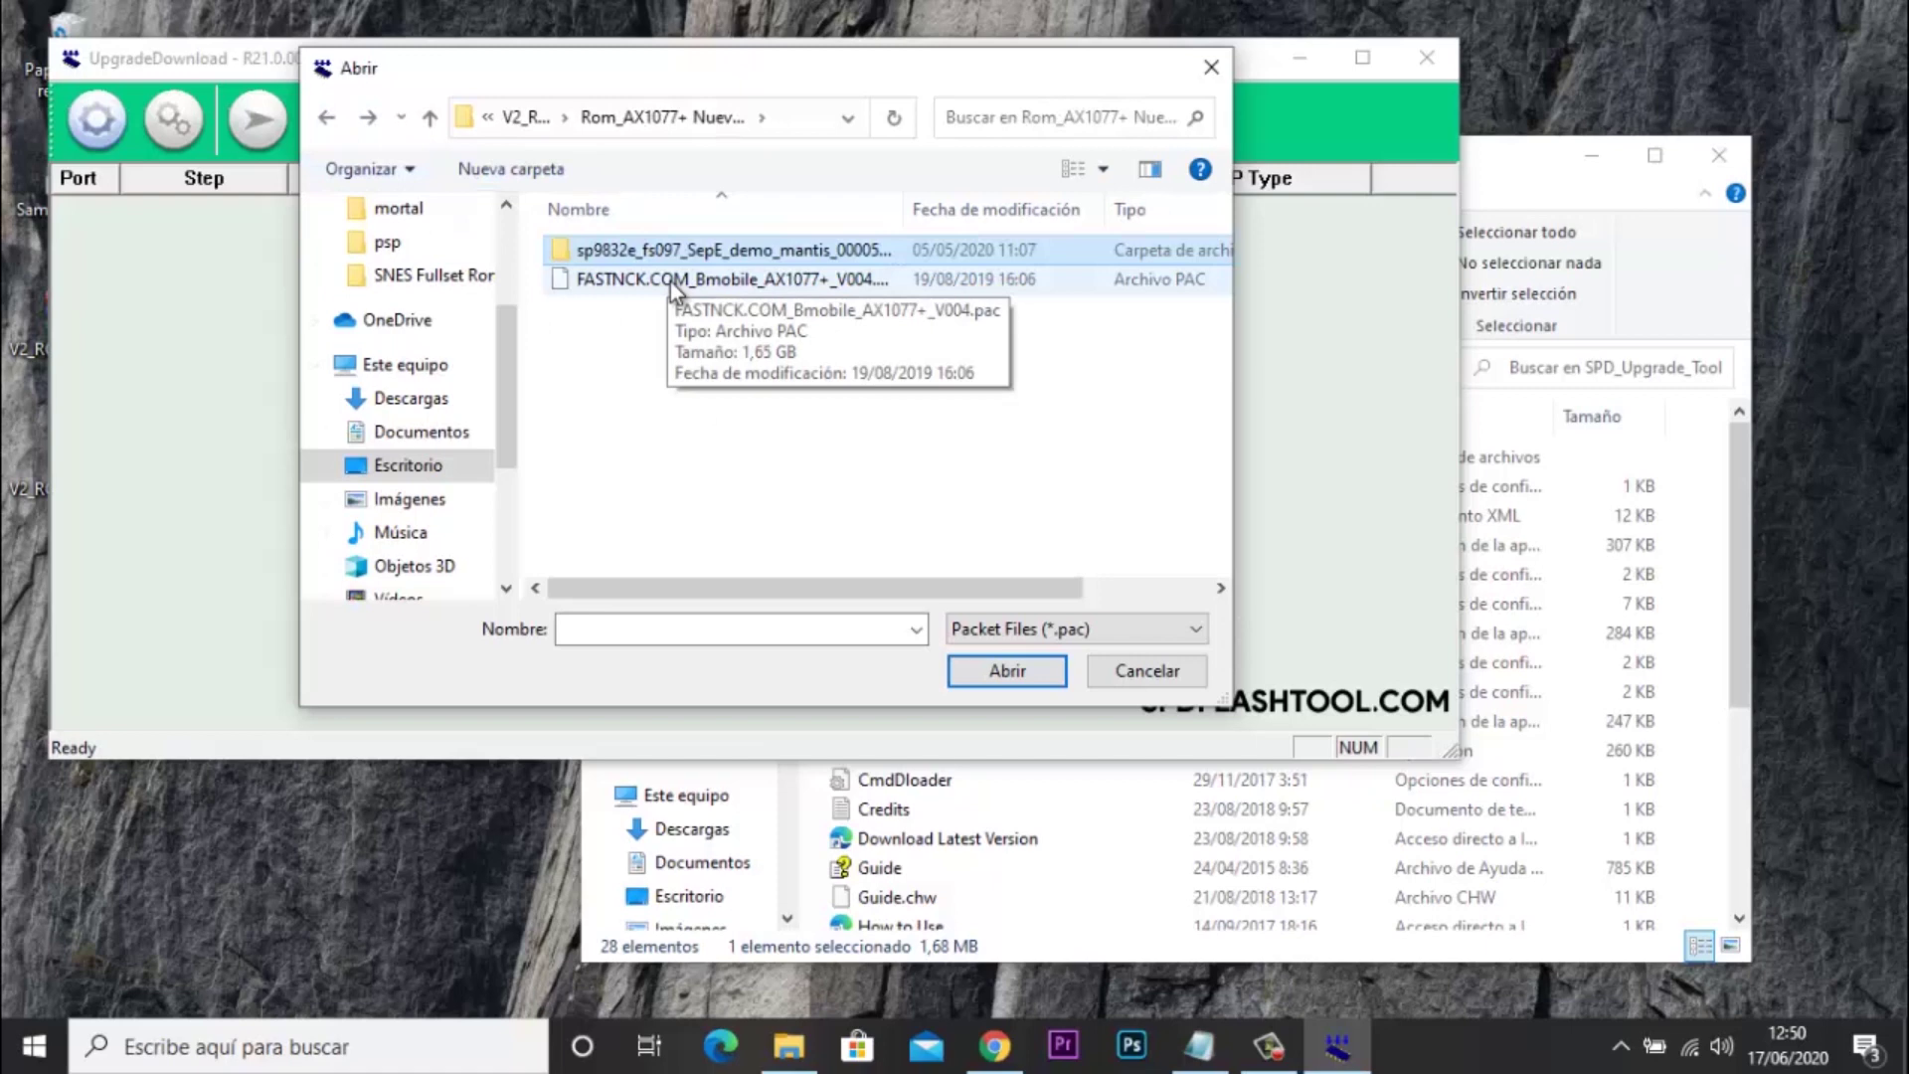
pyautogui.doubleClick(671, 283)
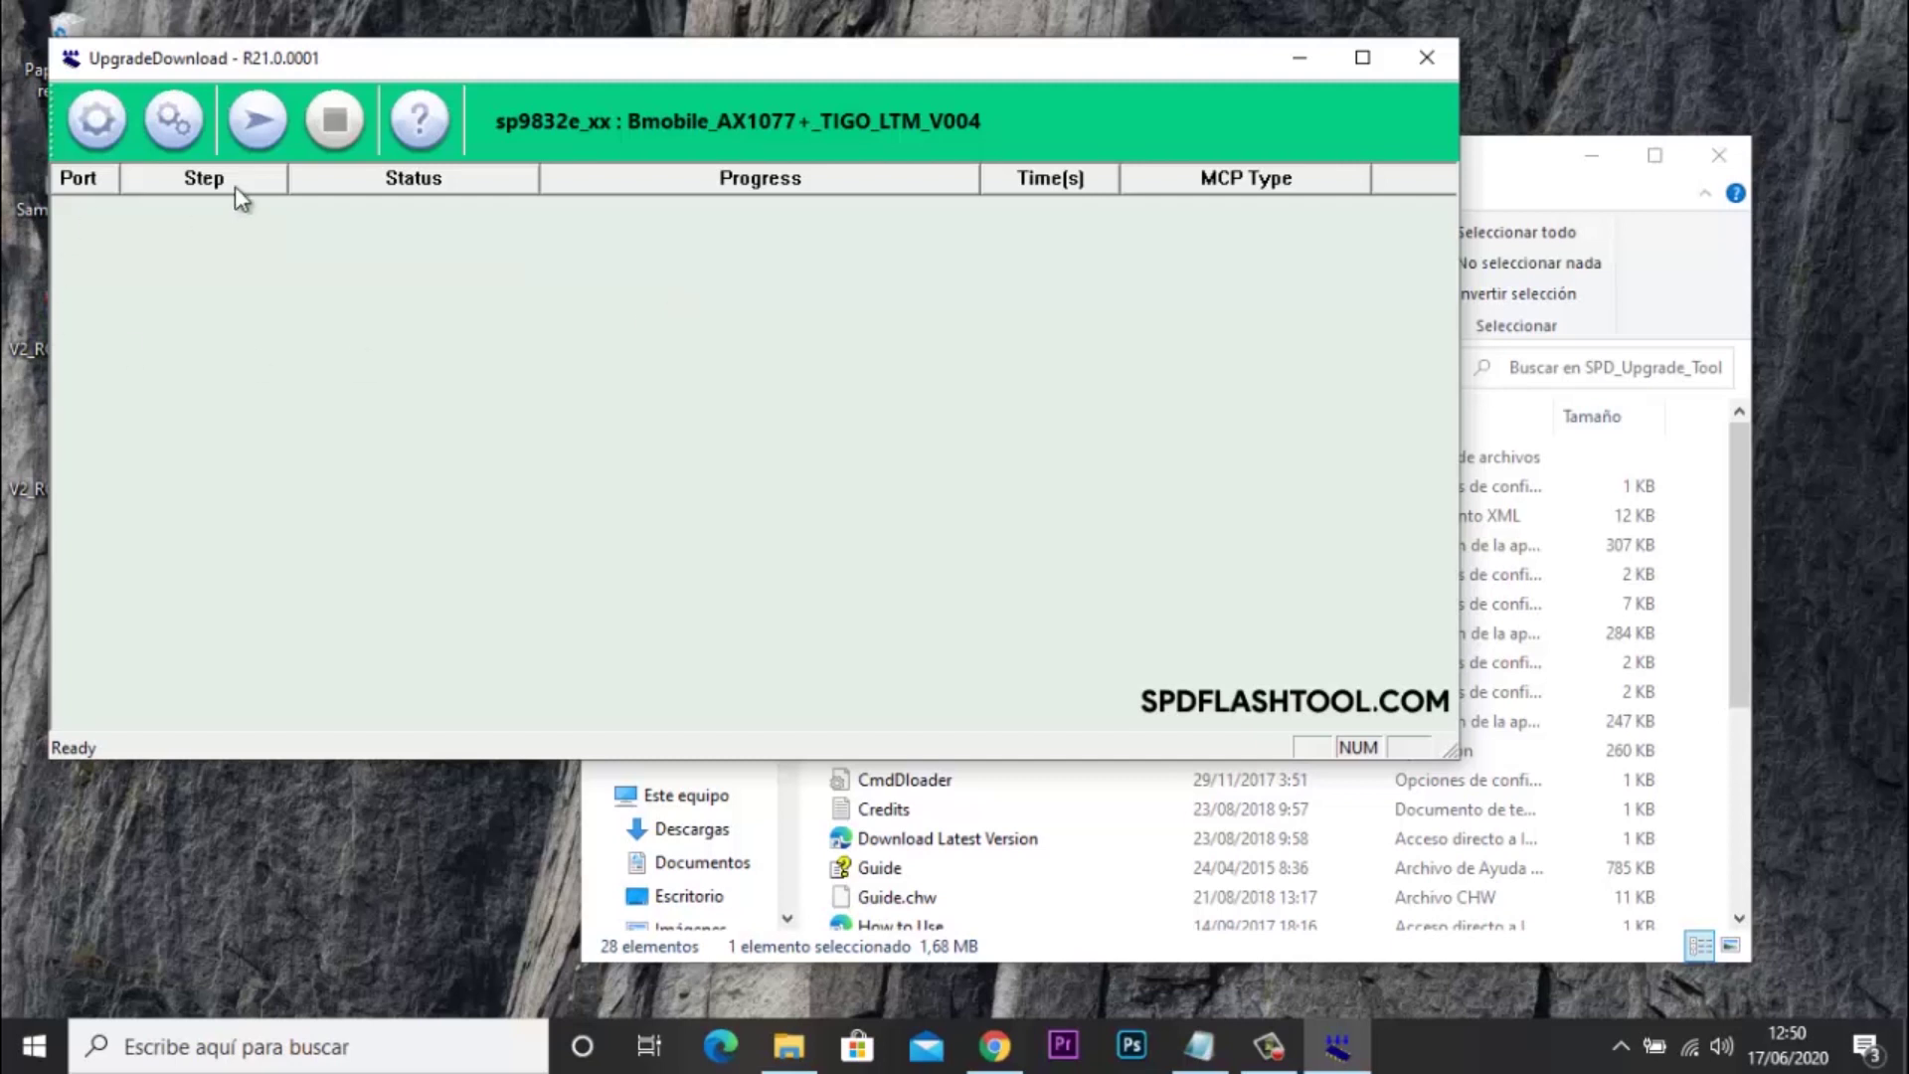
# Step: Start flashing the loaded firmware to the phone and stop the download process once it has finished
pyautogui.click(283, 109)
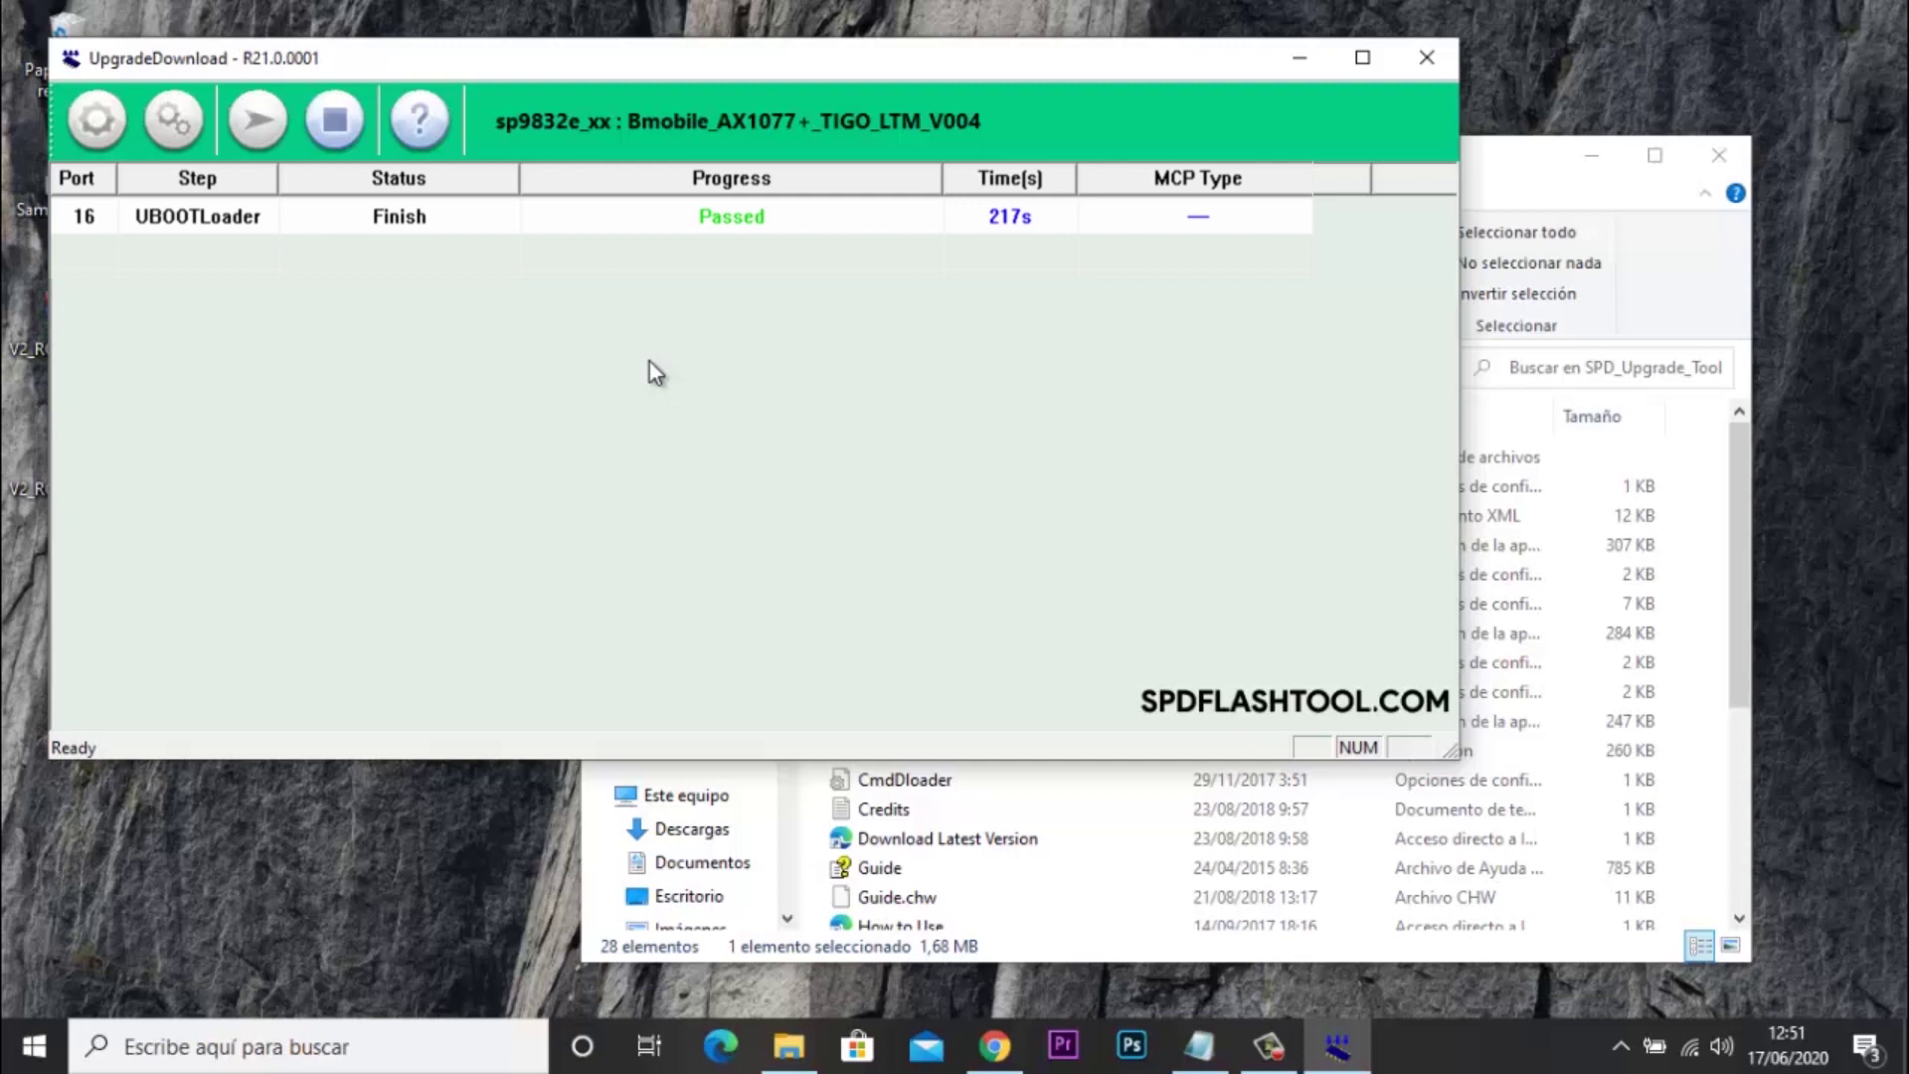
pyautogui.click(329, 139)
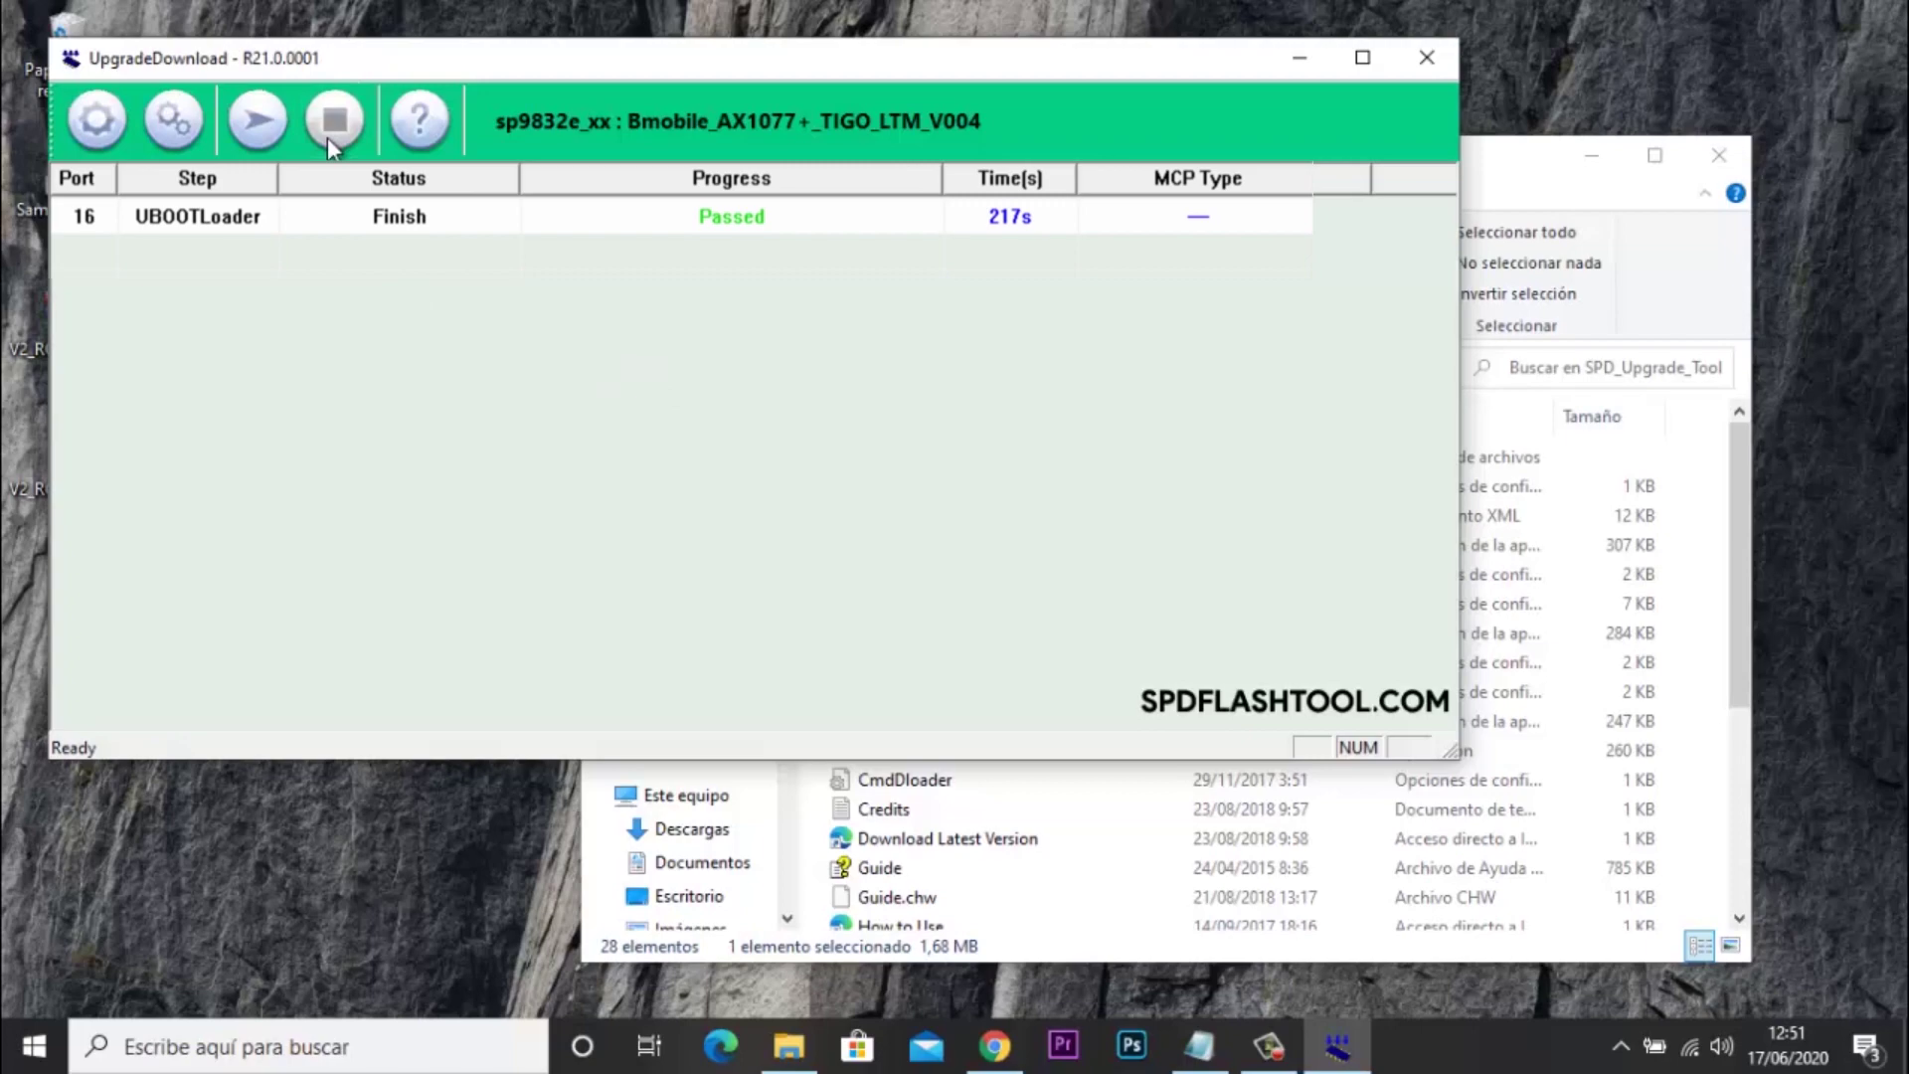